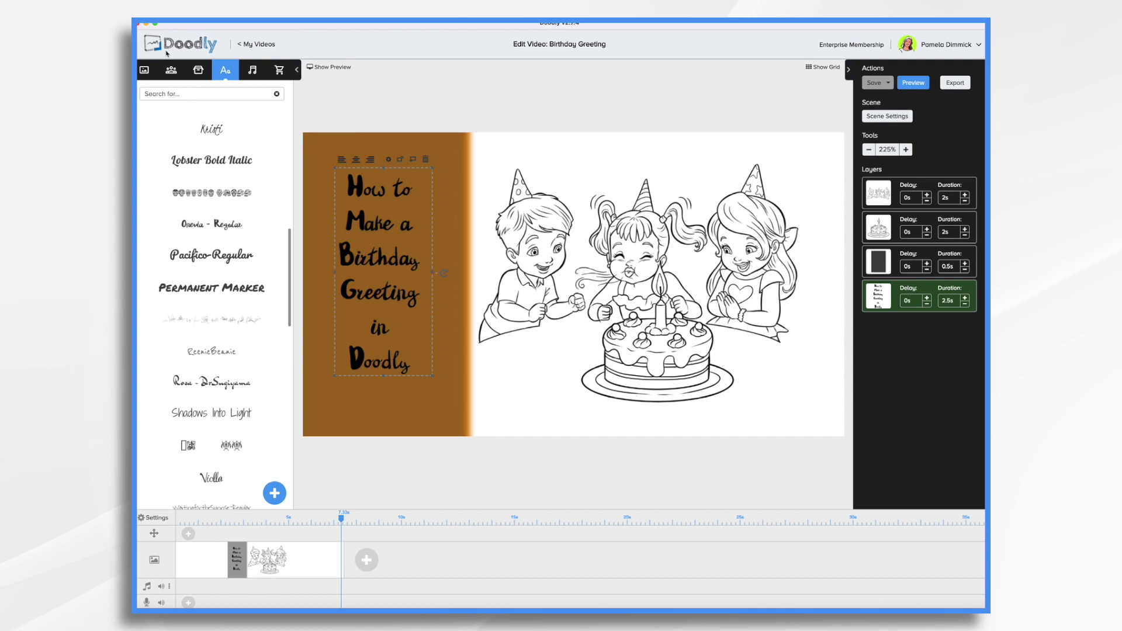
Look through the birthday-themed characters and search the props library for "birthday"
left_click(172, 71)
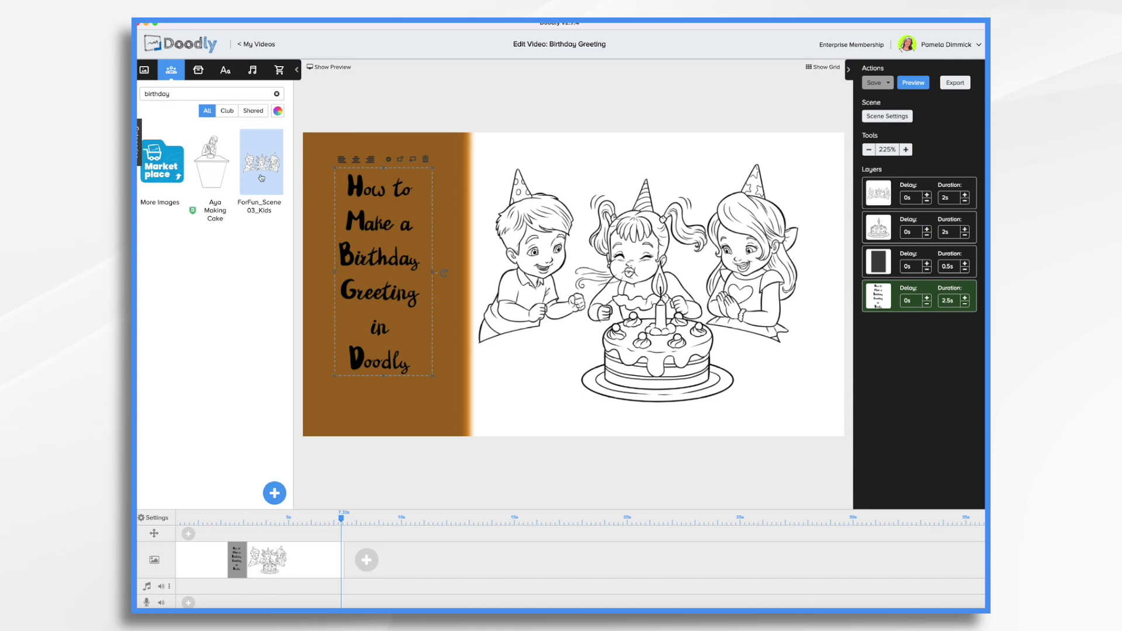
left_click(198, 70)
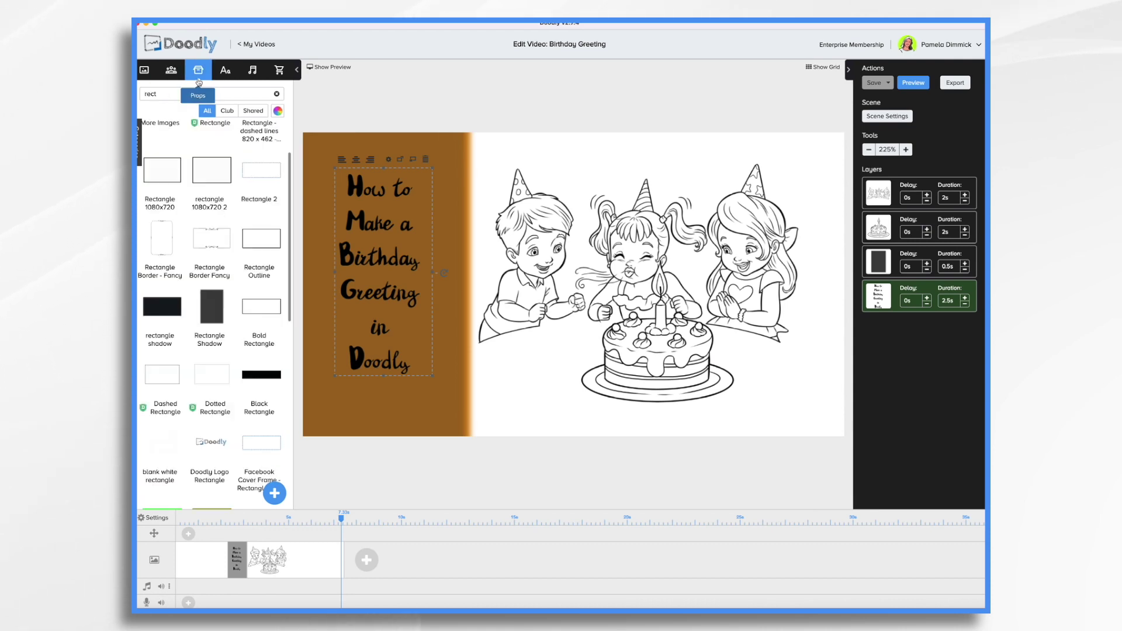
key("ctrl+a")
type("bir")
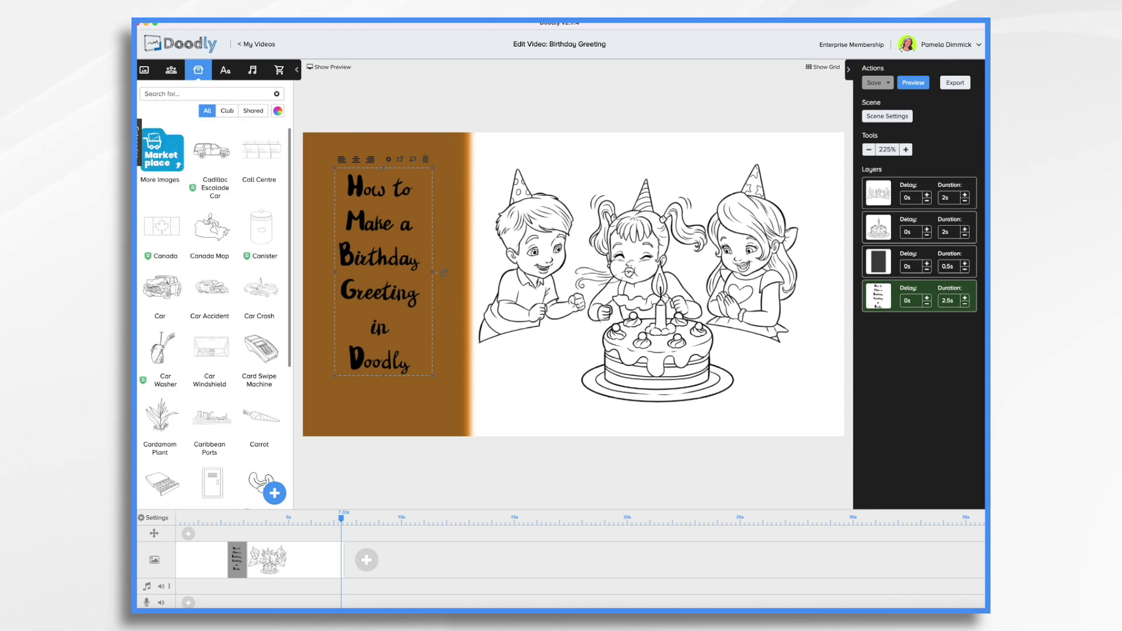
type("thday")
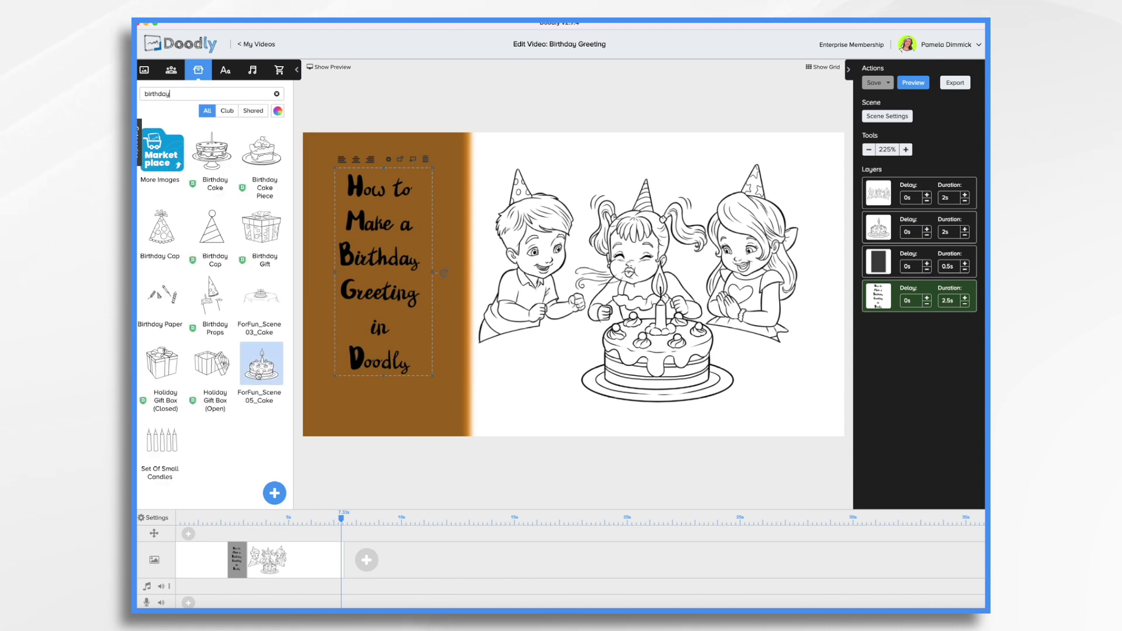
left_click_drag(257, 380, 635, 369)
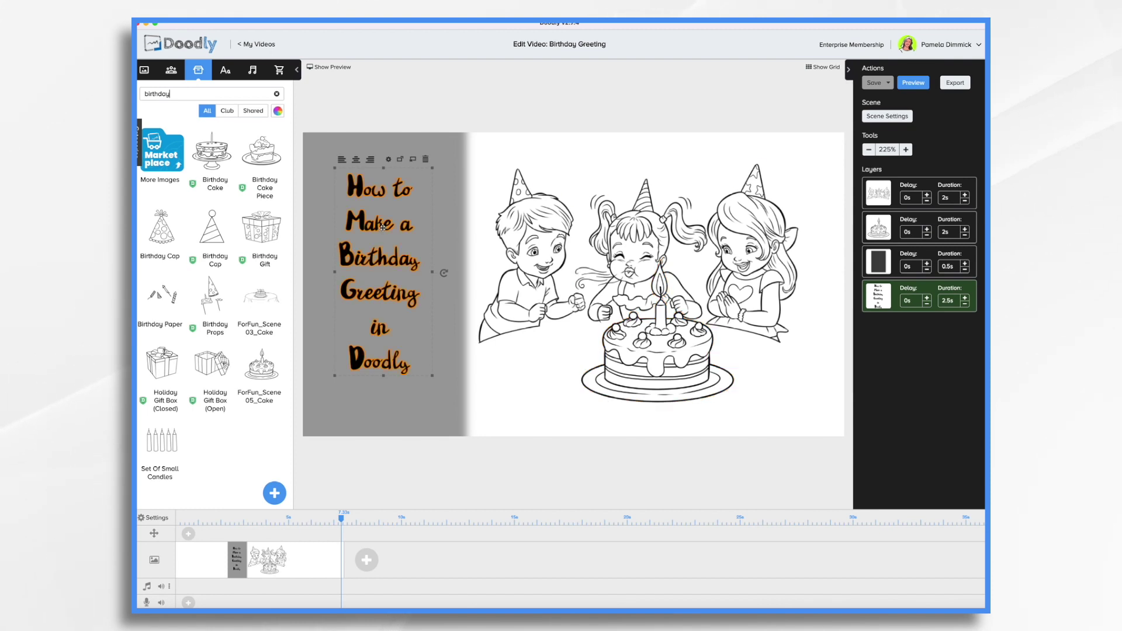
Delete the existing birthday children scene from the timeline
left_click(450, 152)
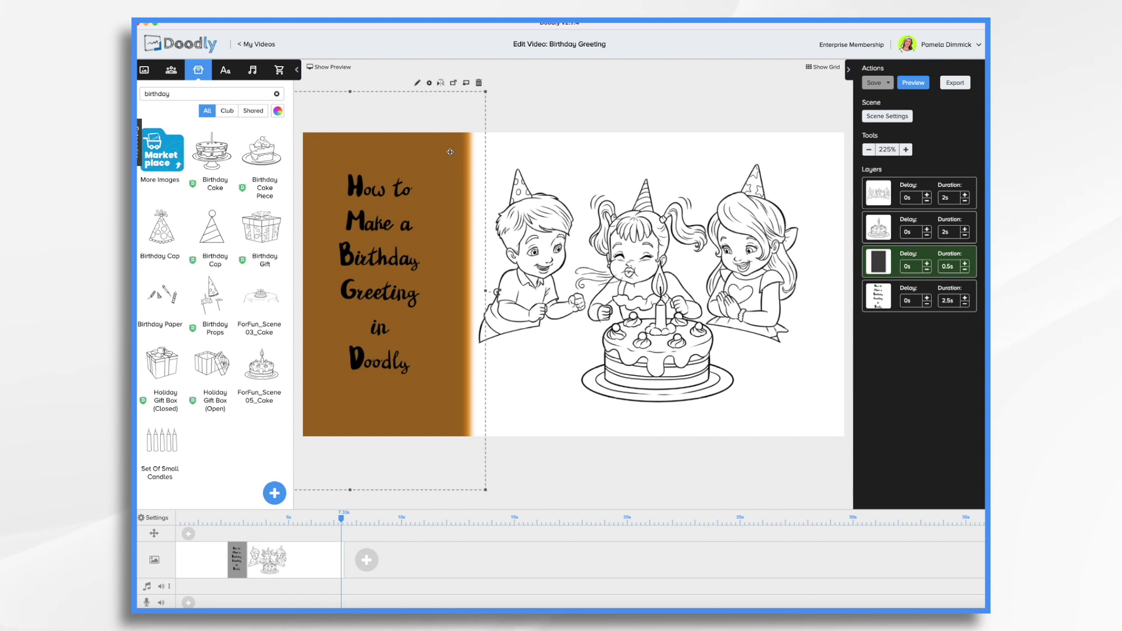
left_click_drag(454, 153, 473, 203)
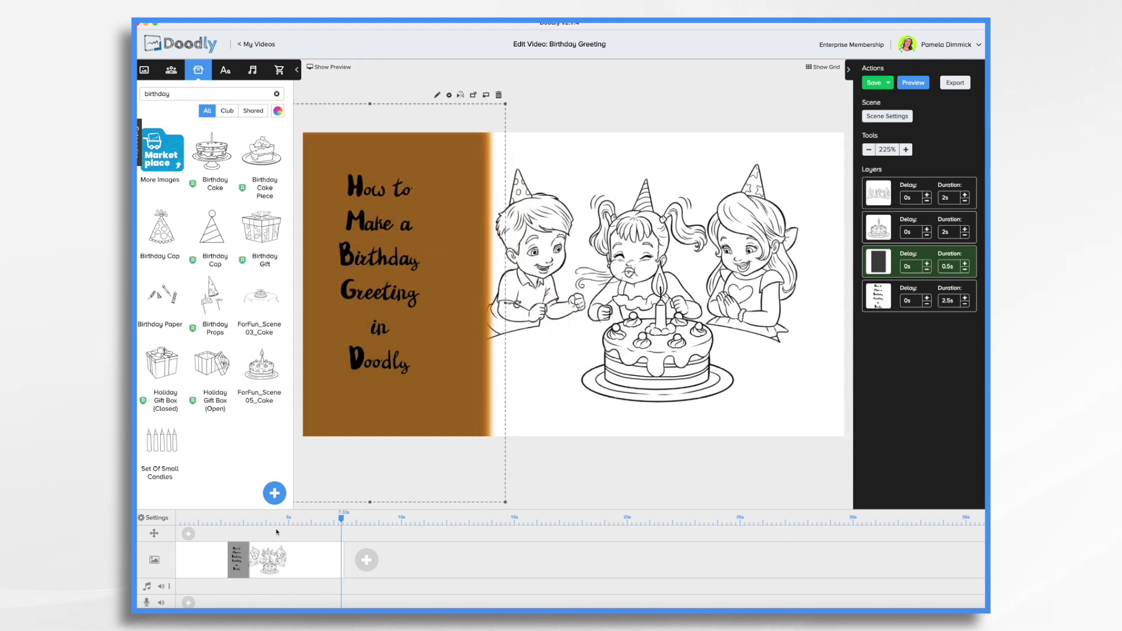
right_click(316, 557)
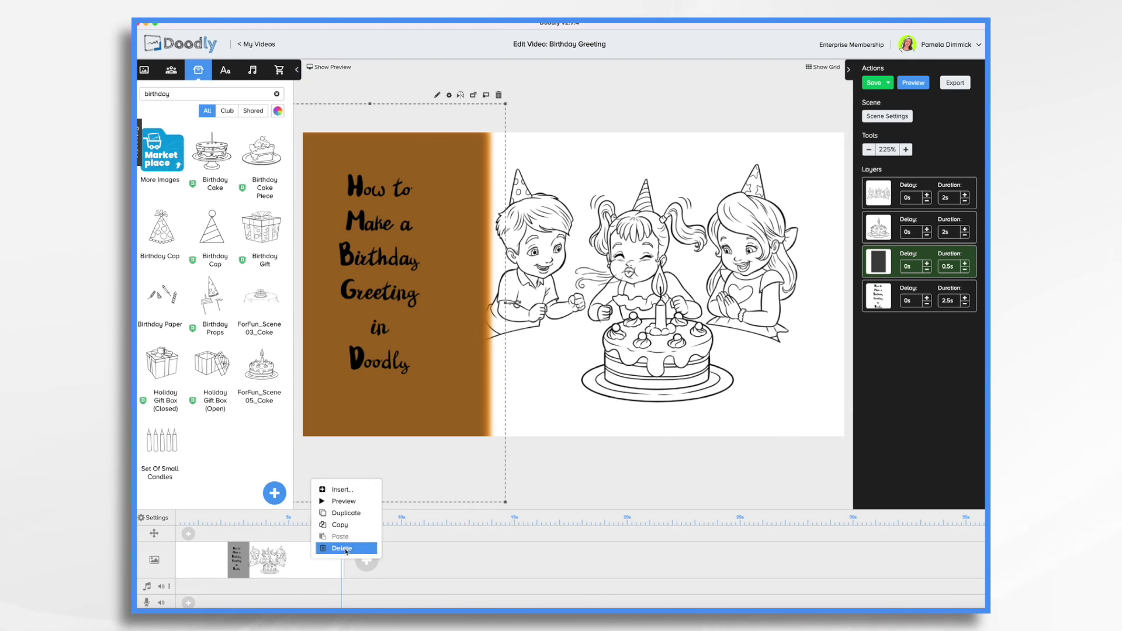
left_click(347, 550)
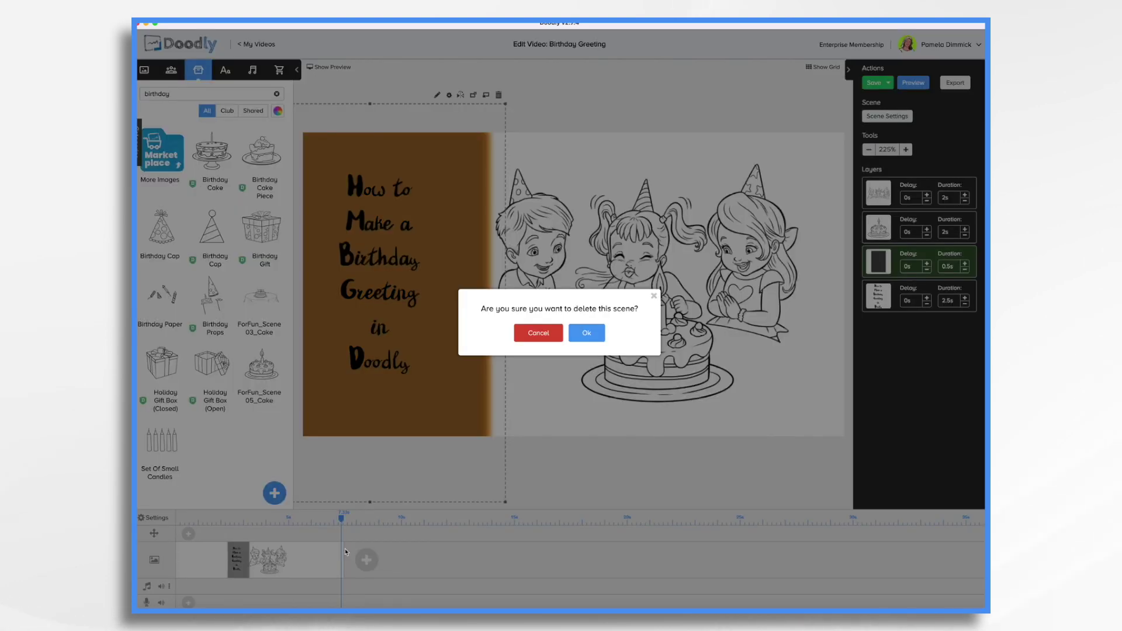
left_click(583, 337)
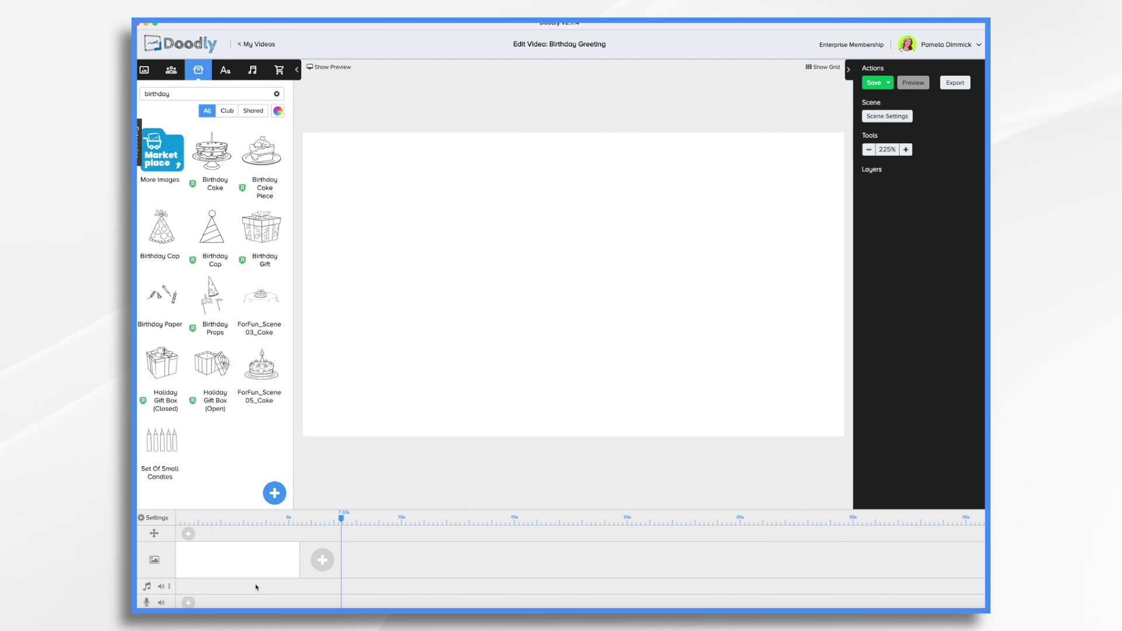
Switch to the Pixabay page in the browser and download the cupcake image as a 1038×1280 PNG
key("super+Tab")
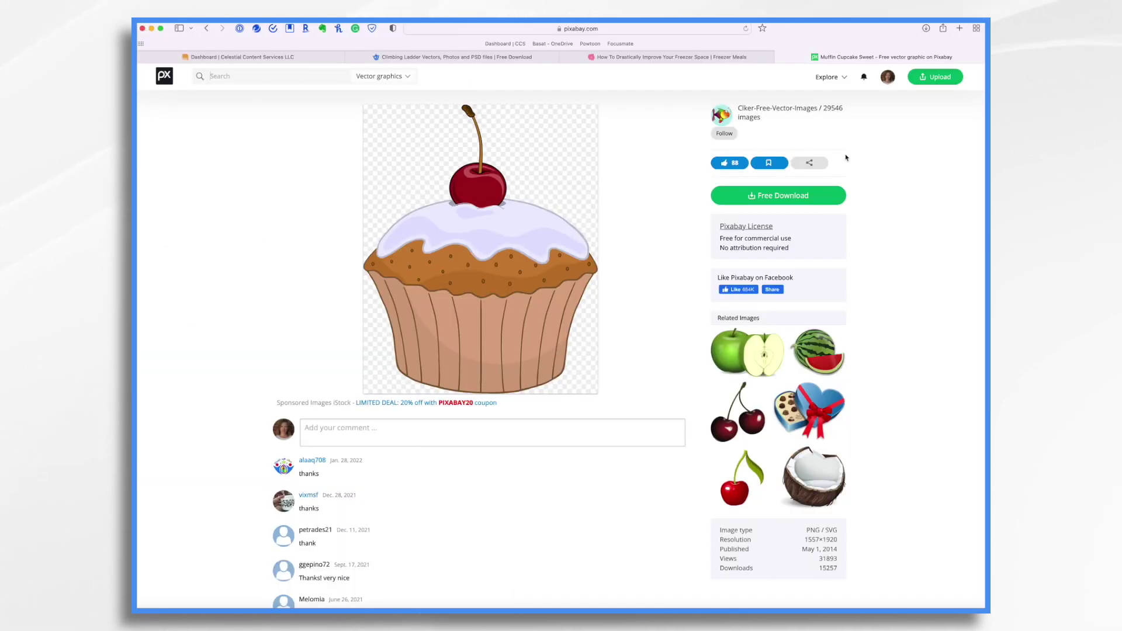
left_click(775, 200)
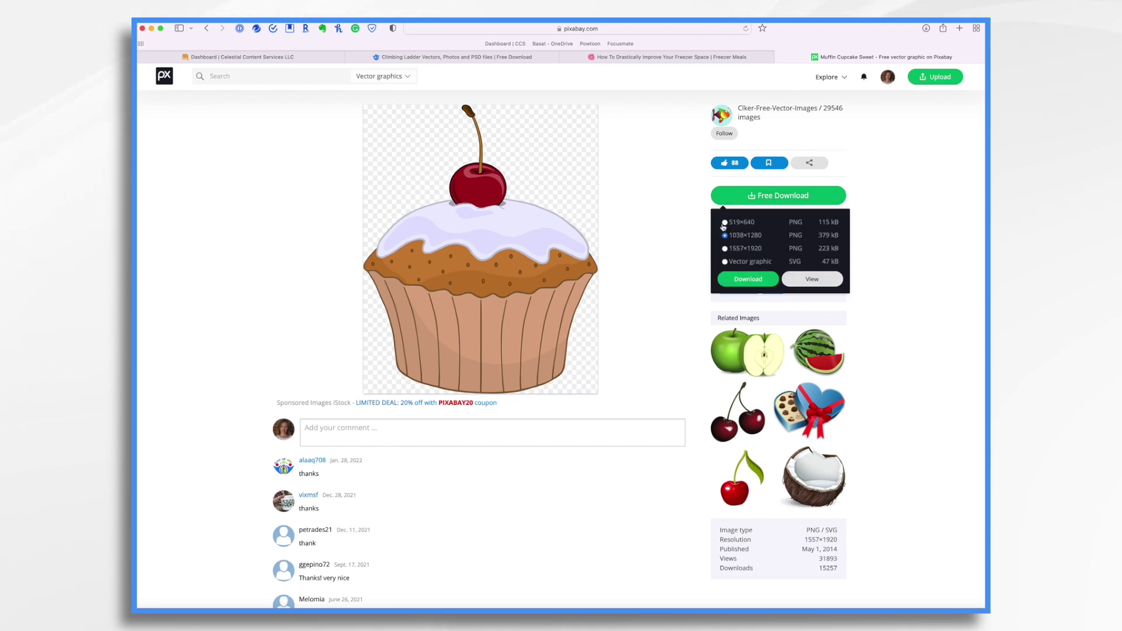
left_click(749, 280)
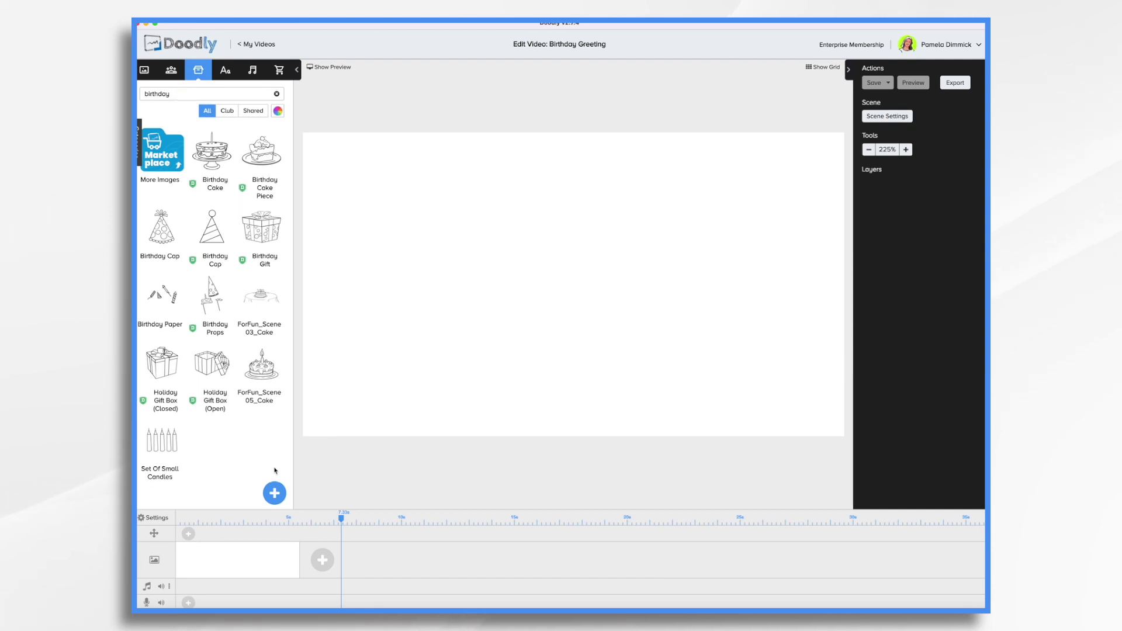
Import muffin-297396_1280.png and frame-6339771_1280.jpg from the Downloads folder as new props in Doodly
left_click(275, 494)
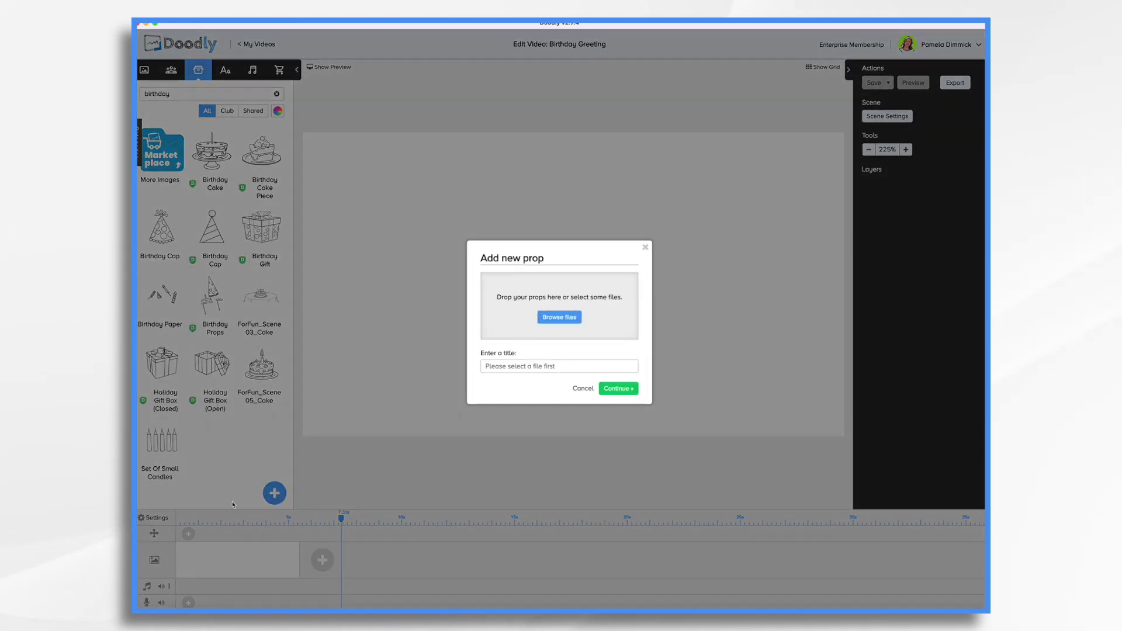
left_click(560, 316)
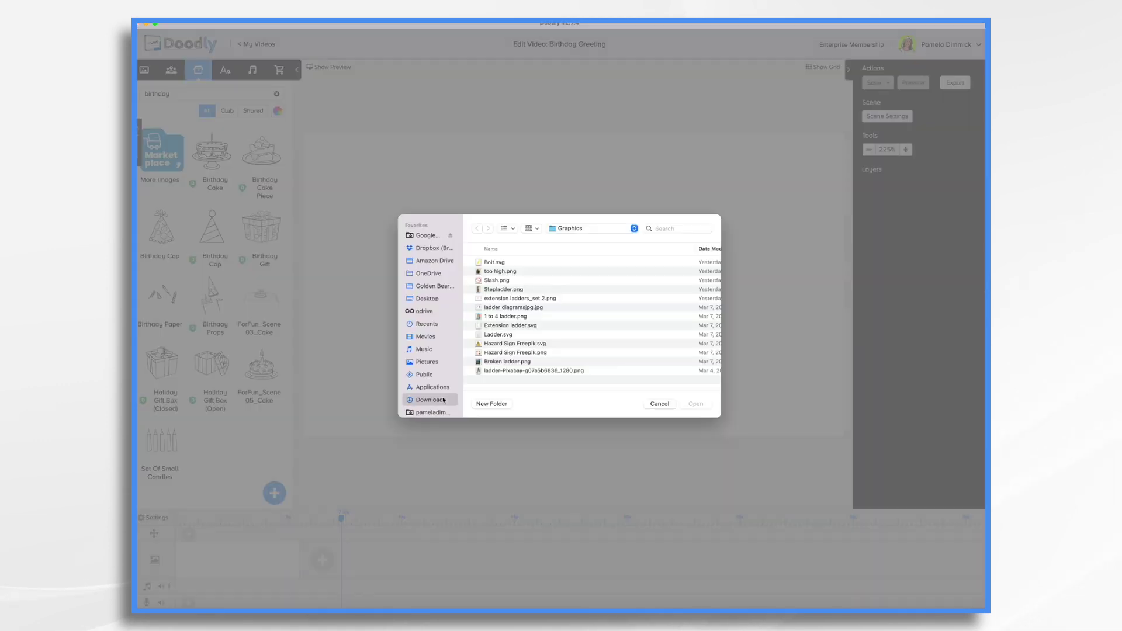
left_click(430, 401)
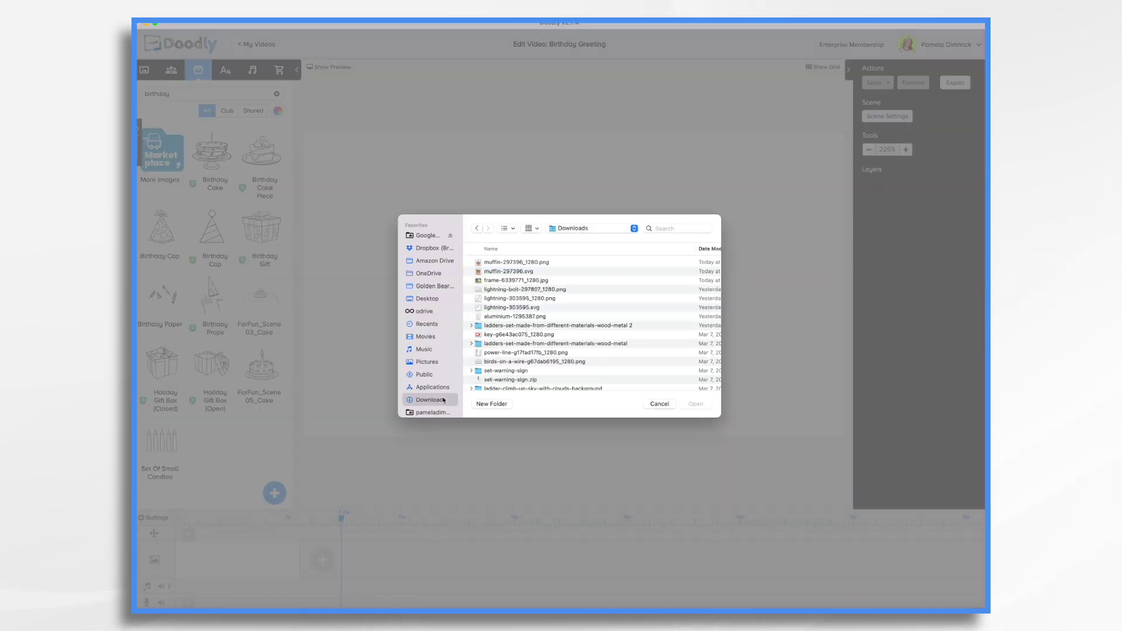
left_click(510, 263)
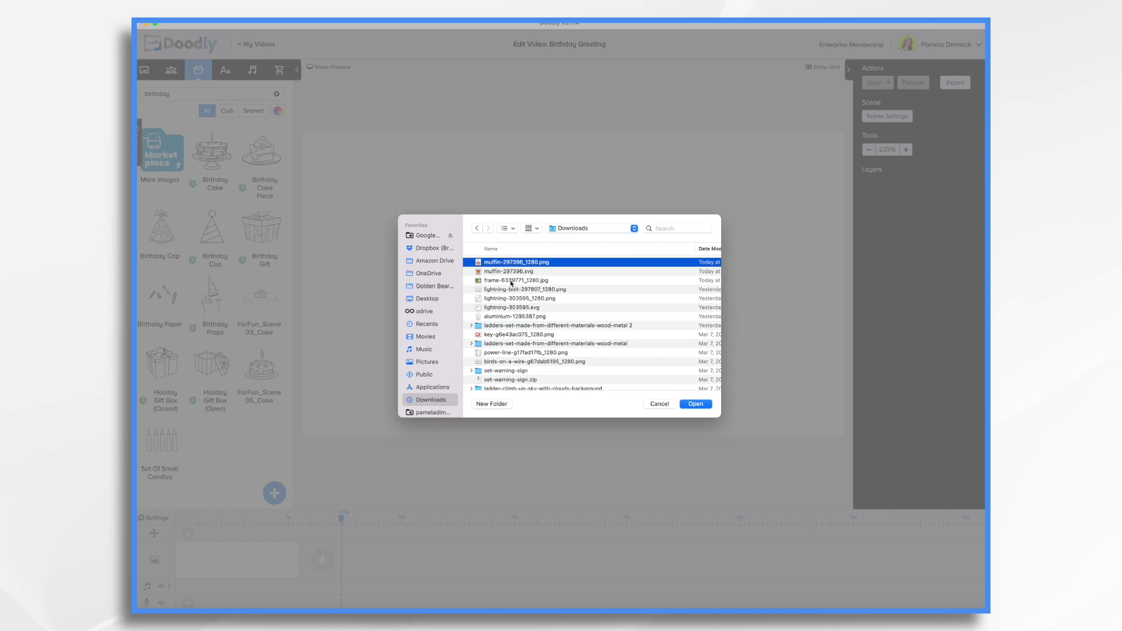
left_click(511, 282, "super")
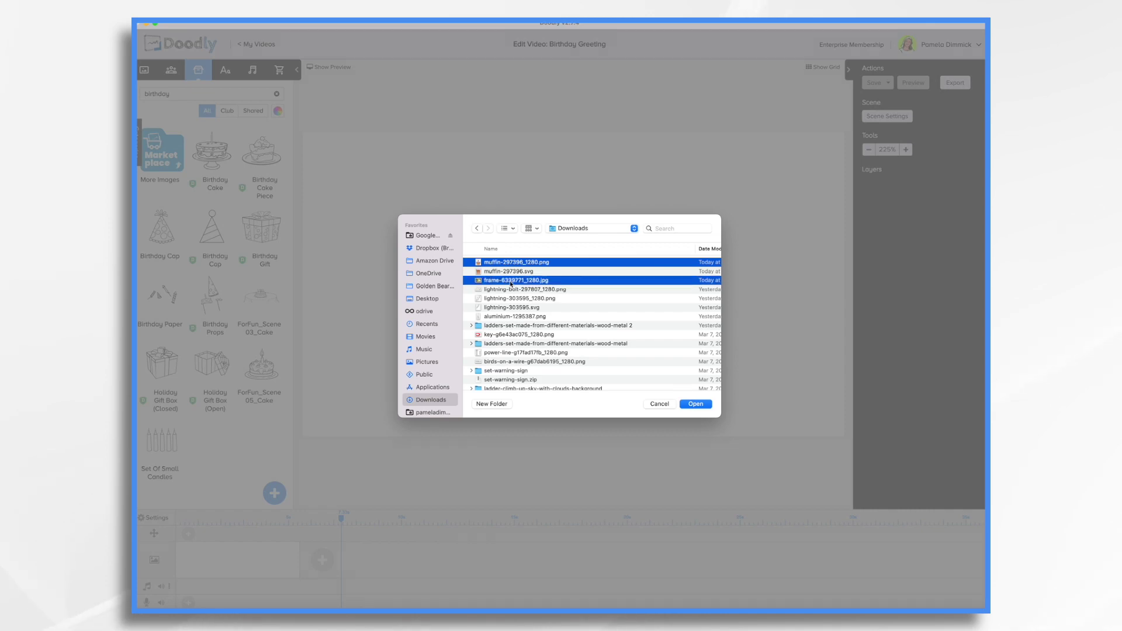
left_click(695, 405)
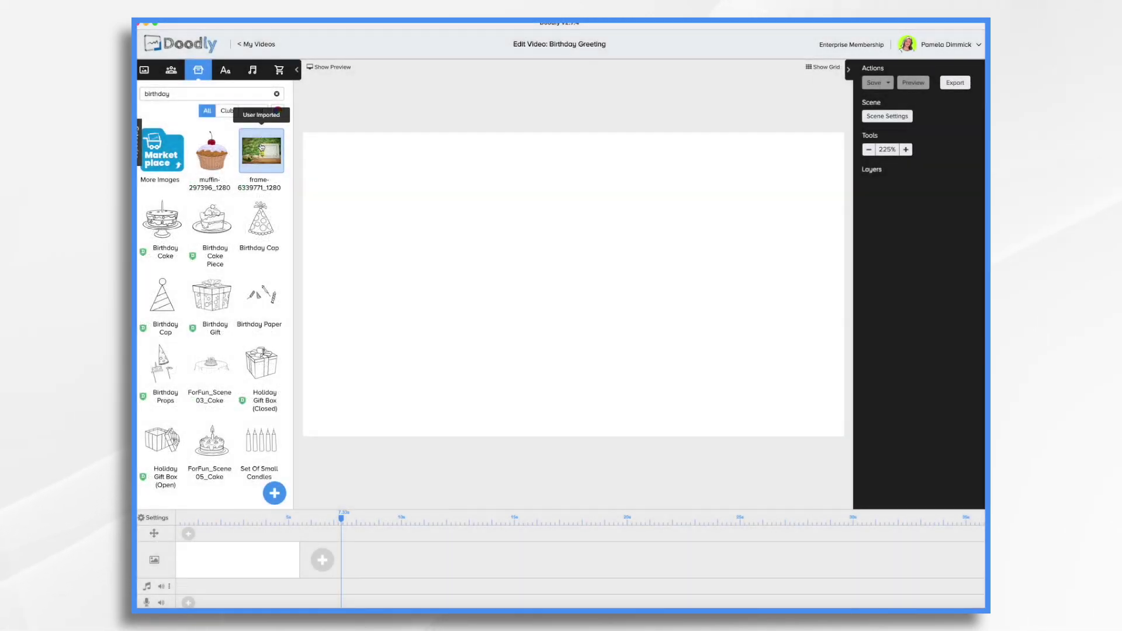
Place the imported frame image in the empty scene and enlarge it to cover the whole canvas
left_click(261, 147)
left_click(476, 238)
left_click_drag(571, 302, 851, 502)
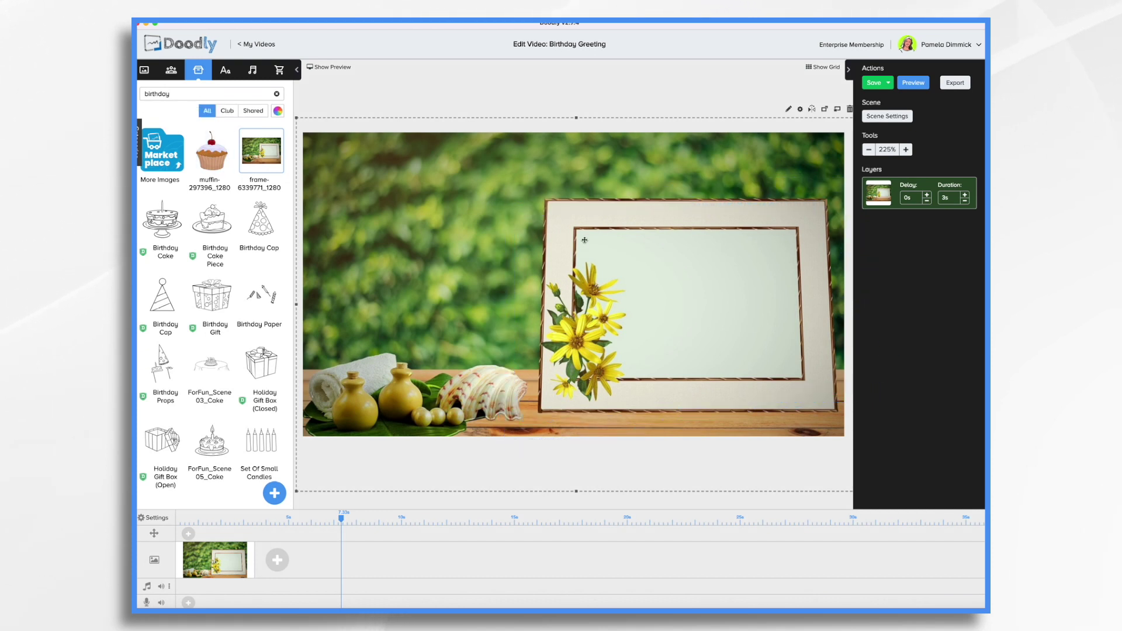
Add the imported muffin prop, shrink it slightly and position it over the picture frame's lower-right corner
left_click_drag(216, 160, 750, 344)
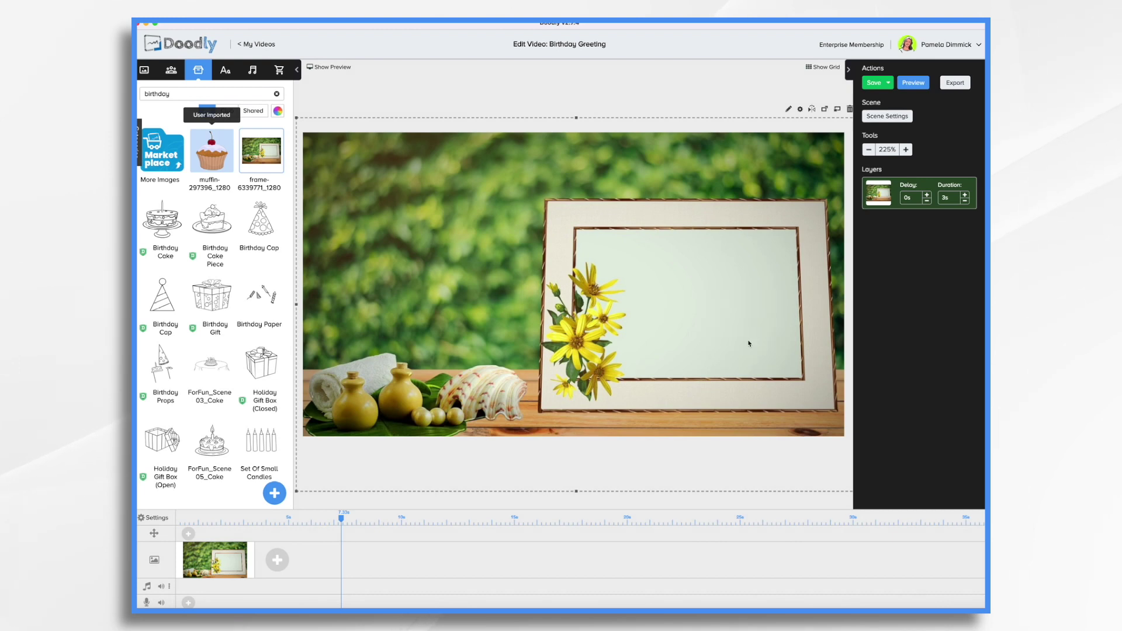
left_click(520, 332)
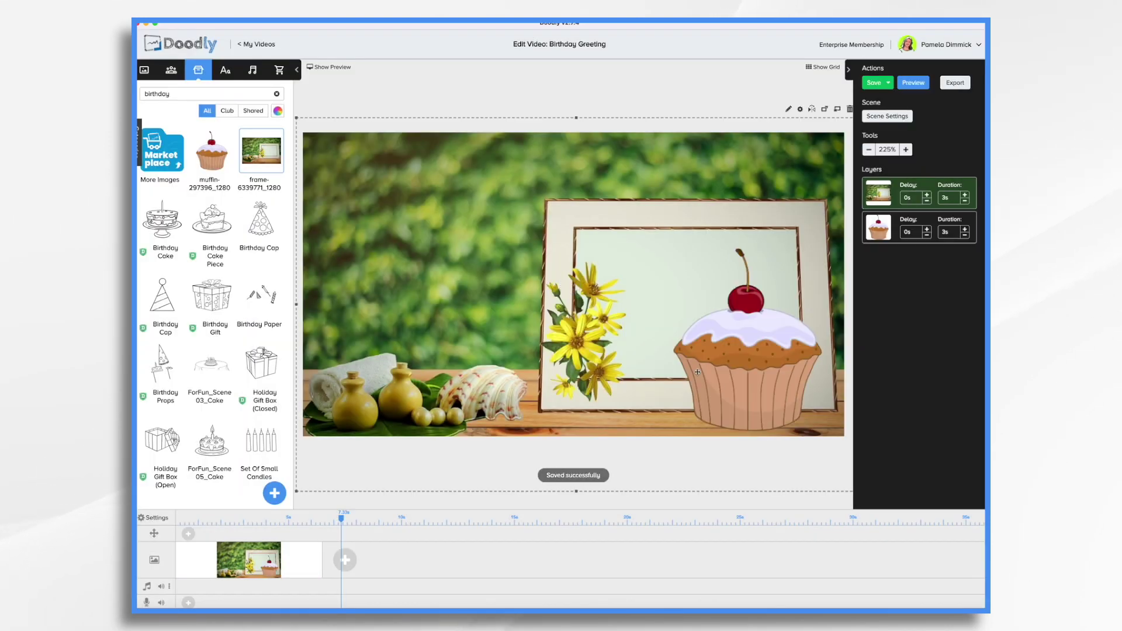
left_click(698, 372)
left_click_drag(823, 430, 772, 370)
mouse_move(722, 312)
left_mouse_down()
mouse_move(773, 315)
mouse_move(766, 376)
mouse_move(738, 322)
left_mouse_up()
left_click_drag(696, 374, 665, 460)
left_click_drag(719, 390, 760, 367)
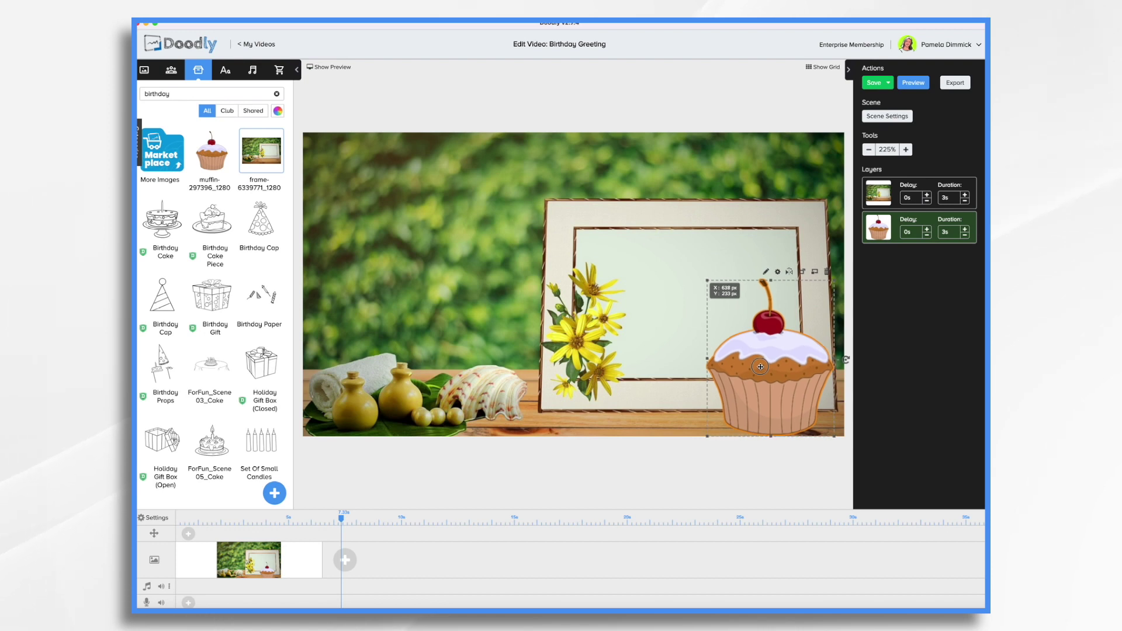
Add a Shadows Into Light heading reading "Happy Birthday" plus the recipient's first name near the top inside the frame
left_click(225, 71)
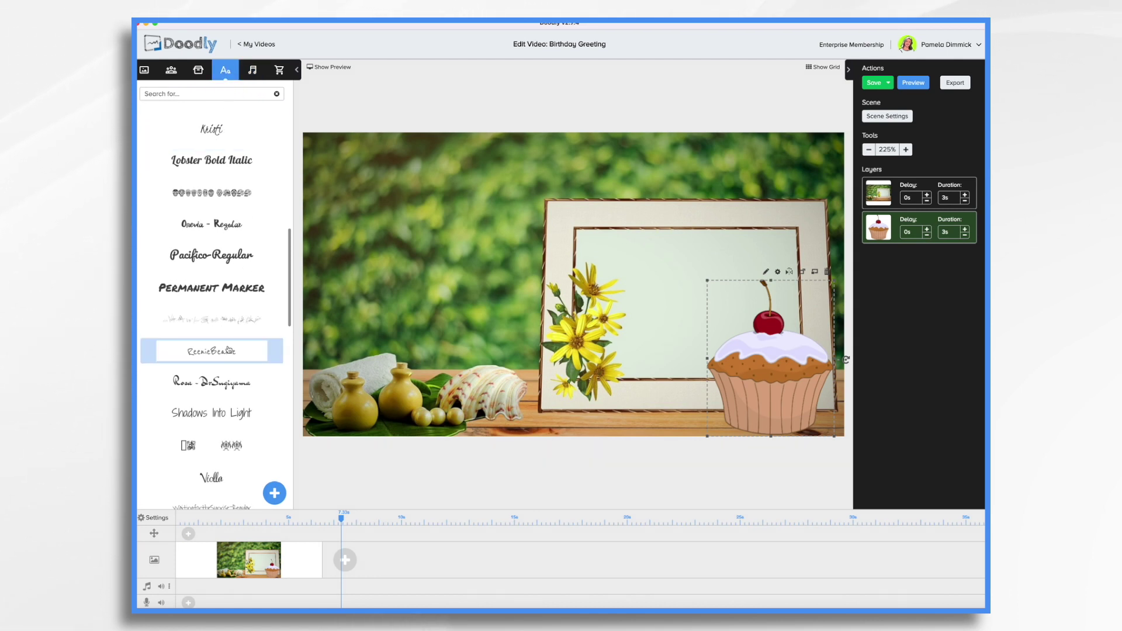
scroll(224, 286, "down", 5)
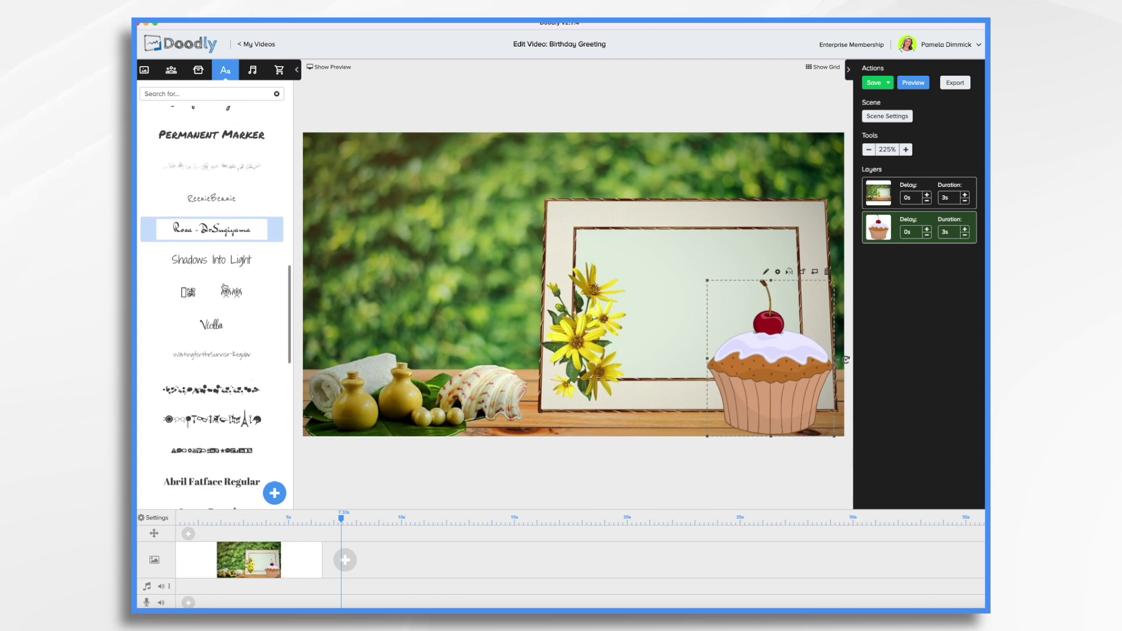
left_click_drag(209, 253, 684, 250)
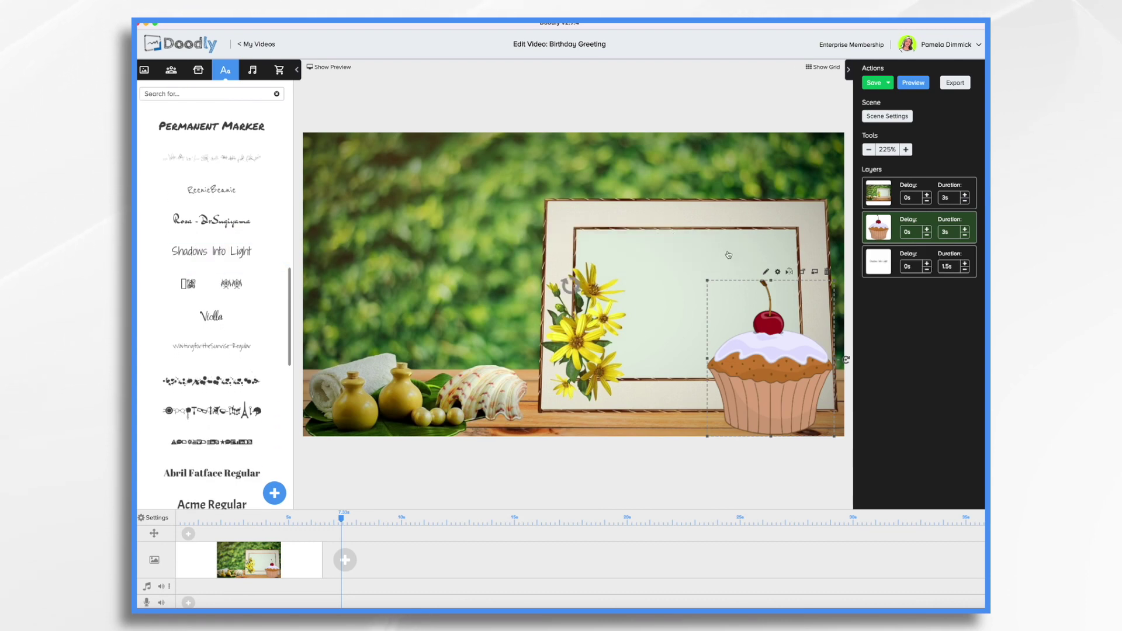
double_click(684, 250)
key("ctrl+a")
type("Happy Birthday Rach")
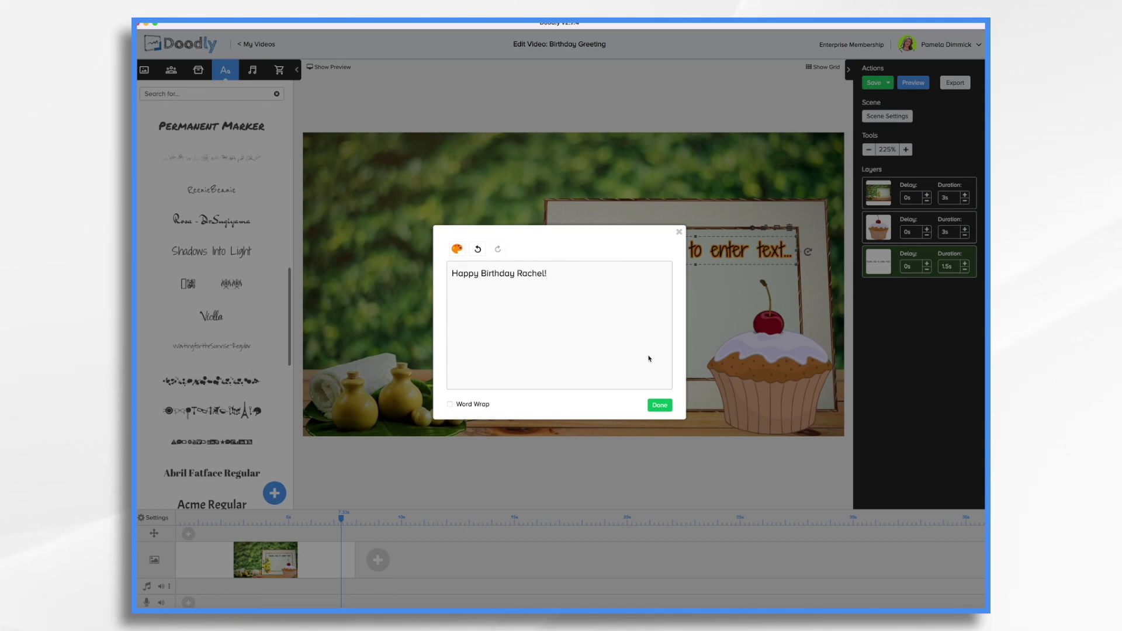
left_click(661, 406)
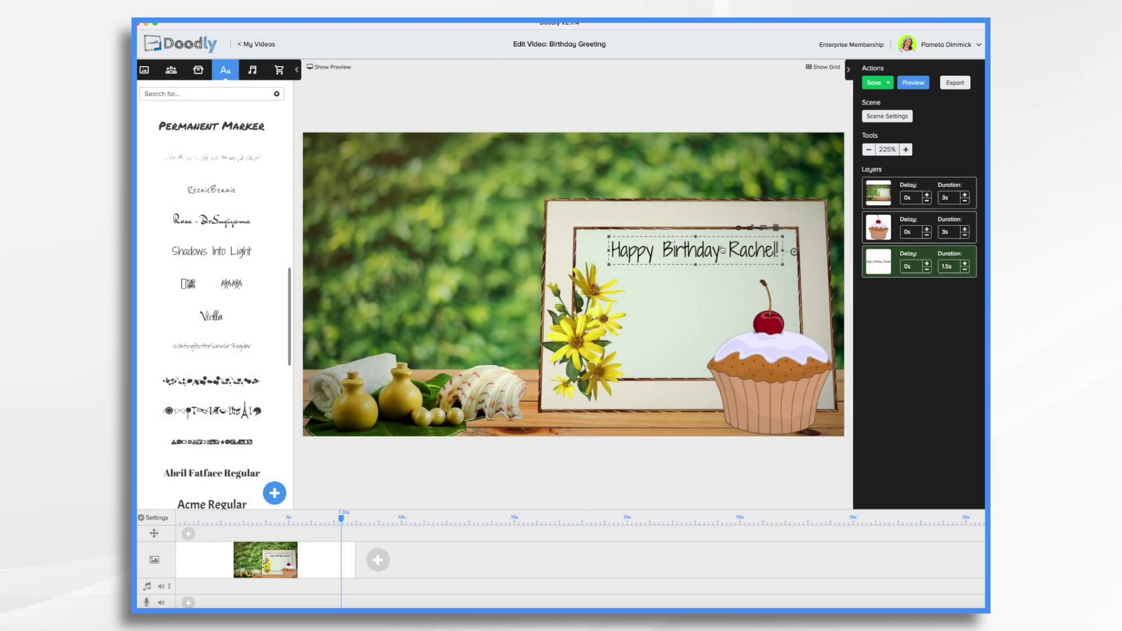
left_click_drag(707, 250, 702, 249)
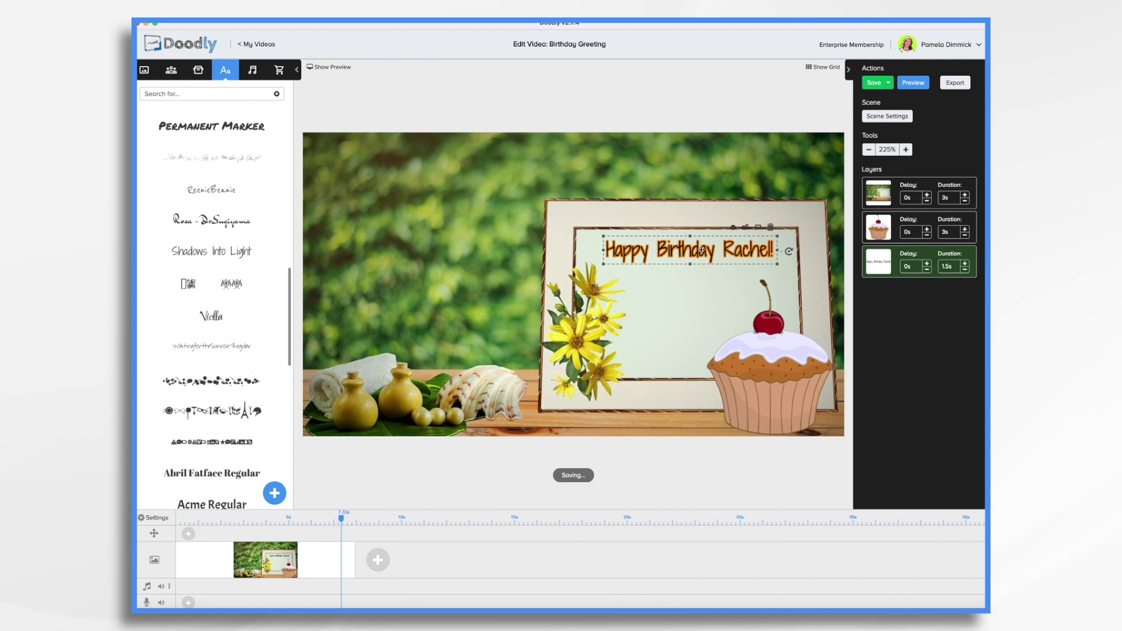
Add the word-wrapped Shadows Into Light text "Wishing you all the best on this special day." below the heading
left_click_drag(231, 251, 701, 303)
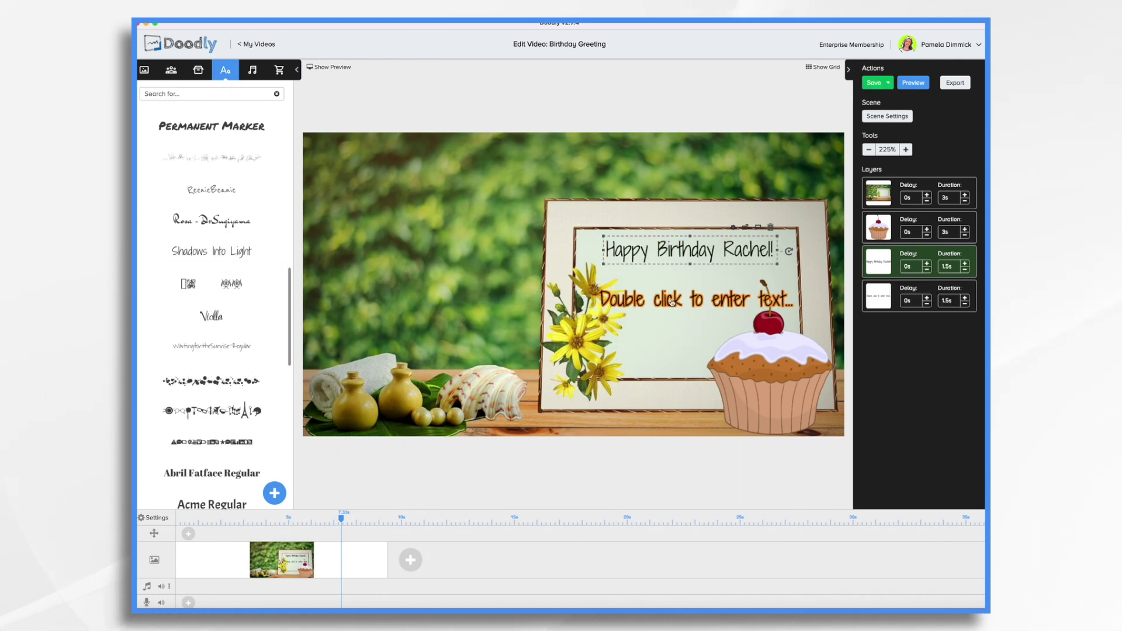
double_click(702, 301)
type("Wishing you all the best")
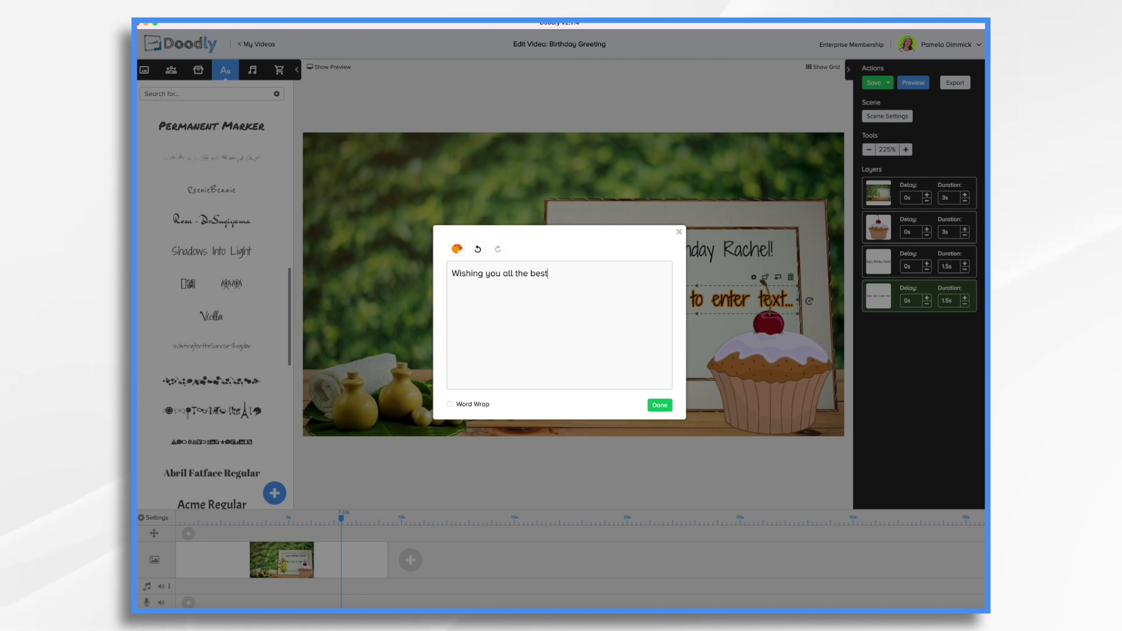
type(" on this special day.")
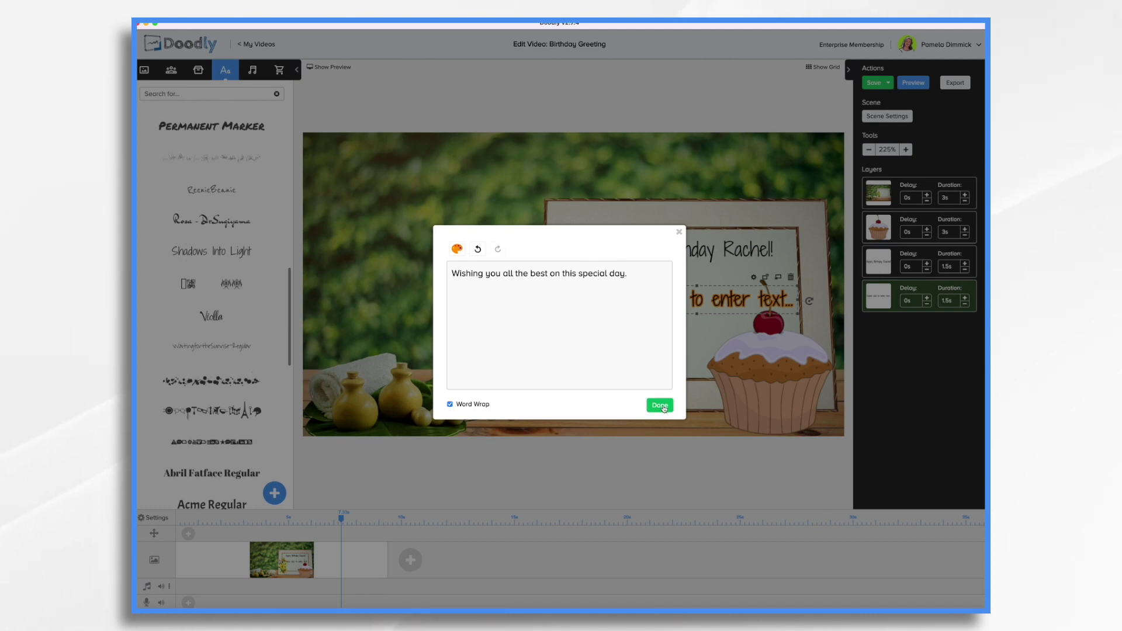
left_click(660, 405)
Add a Shadows Into Light sign-off reading "Love," plus the sender's first name below the message
left_click_drag(211, 252, 683, 349)
double_click(683, 348)
key("BackSpace")
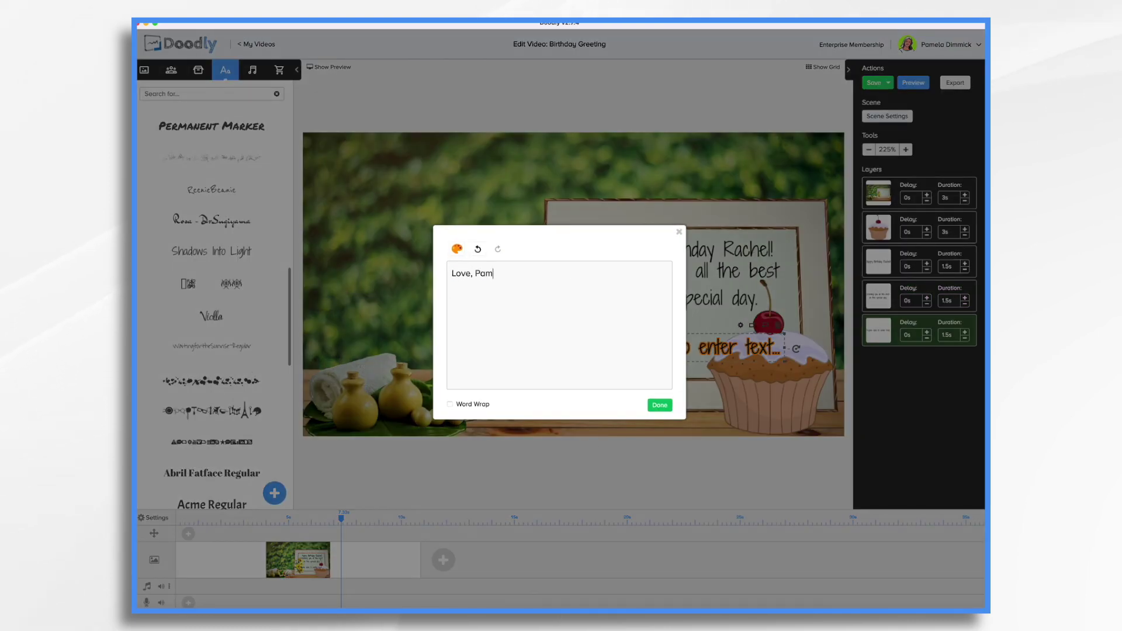
left_click(660, 405)
Shrink the cupcake to fit beside the sign-off and move it into the frame's inner lower-right corner
left_click_drag(712, 432, 787, 326)
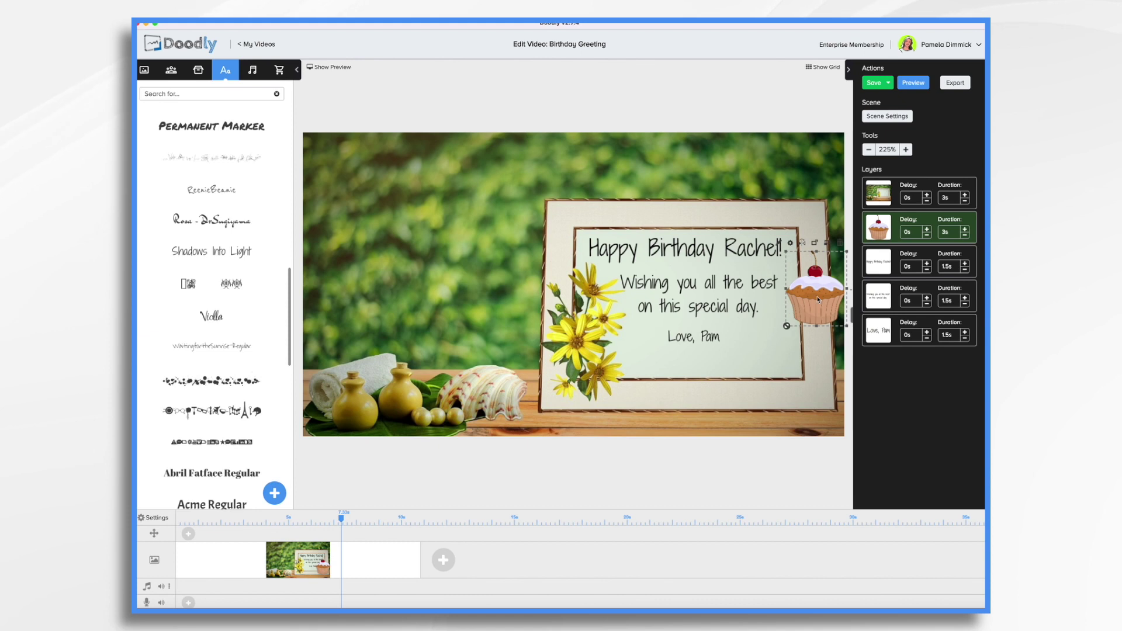
left_click_drag(822, 289, 773, 338)
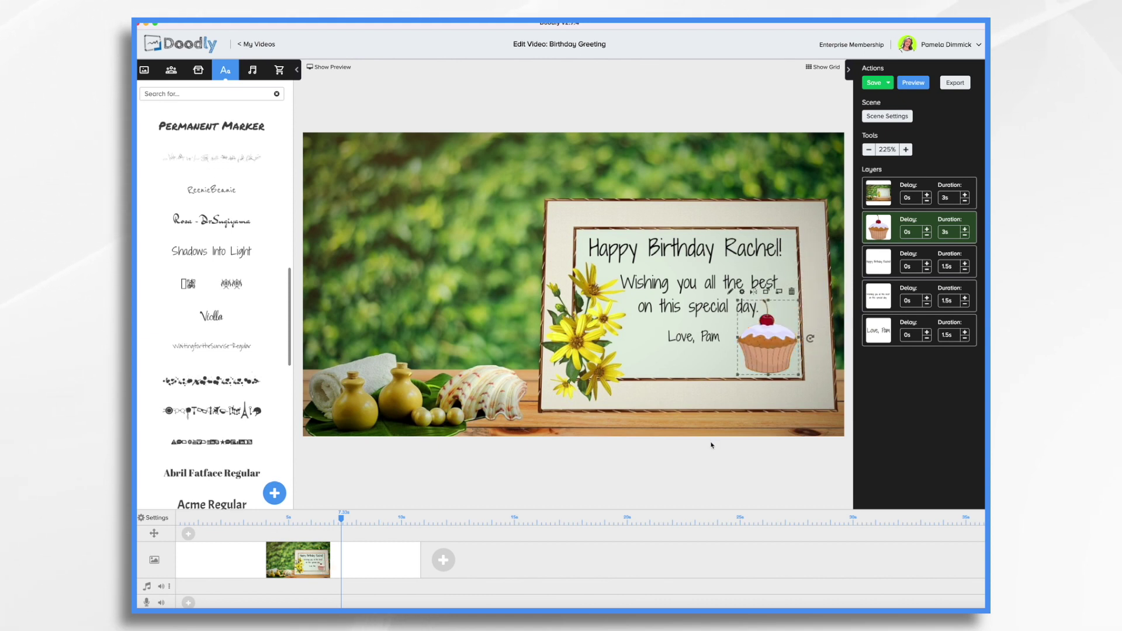
Set the background frame image's duration to 0 s and move the cupcake to the end of the layer order
left_click(714, 421)
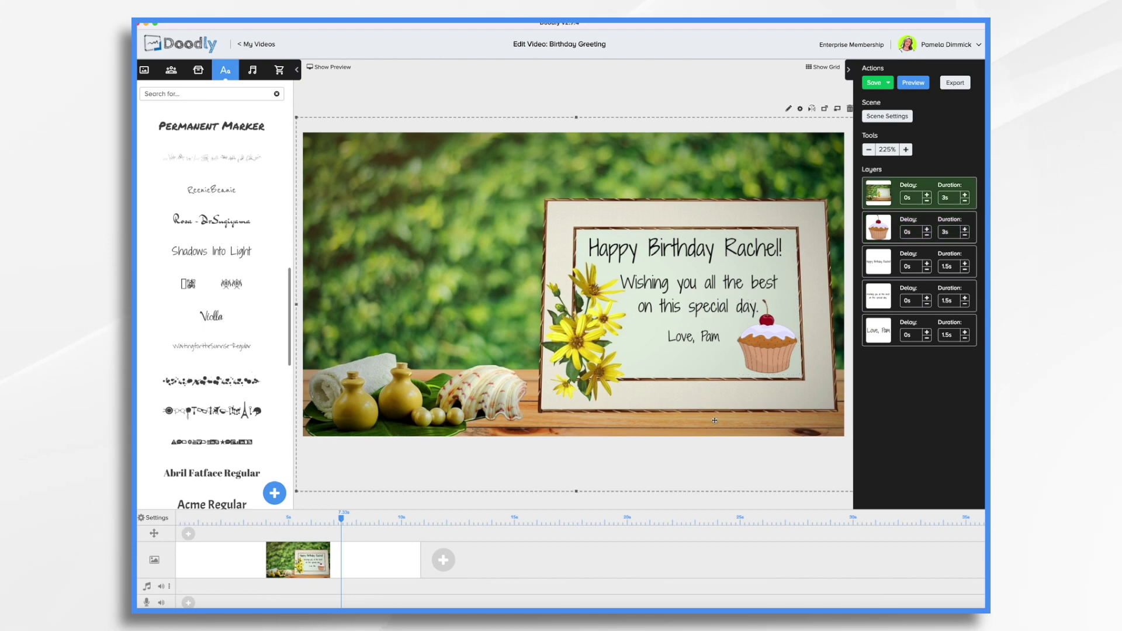
left_click(767, 347)
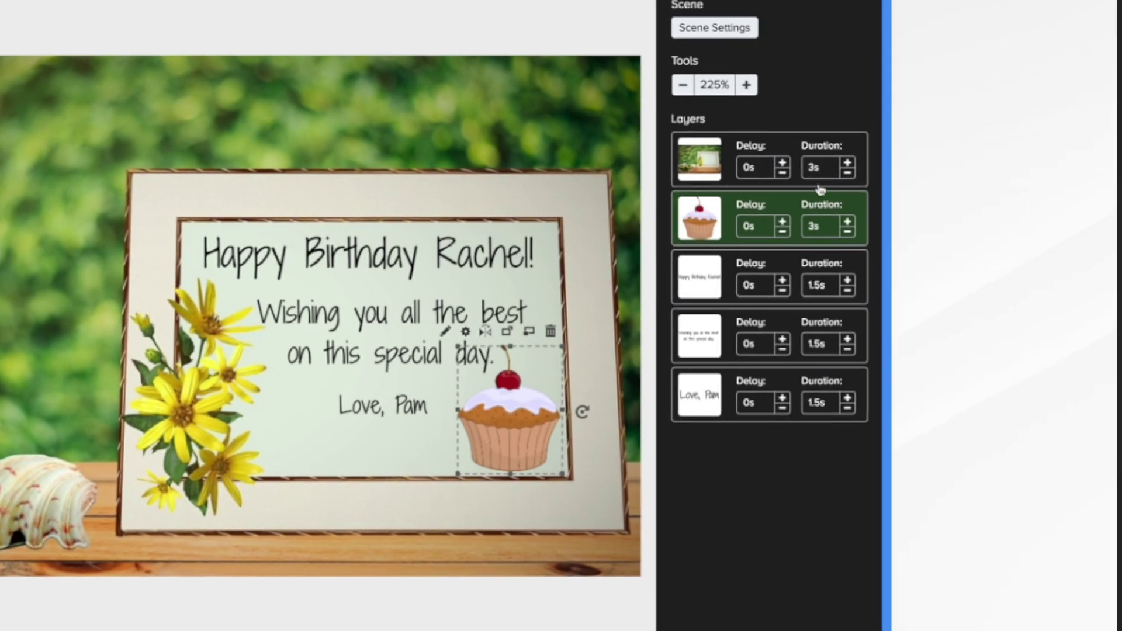
left_click(829, 181)
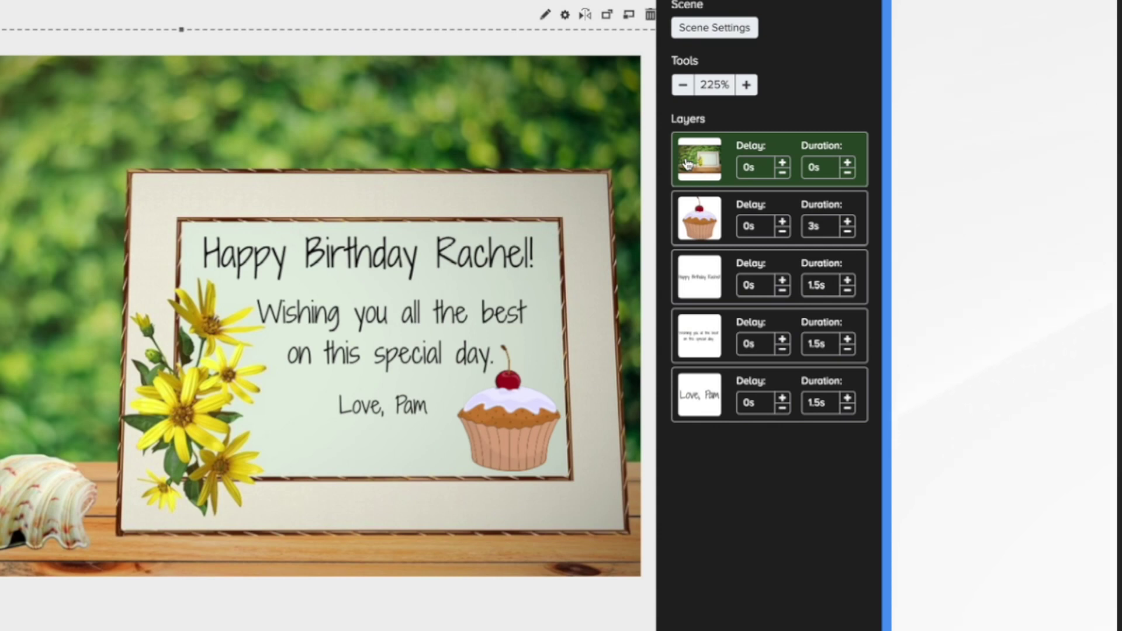
left_click_drag(717, 232, 714, 415)
Set the message text's delay to 1 s and duration to 2.5 s, and the sign-off's delay to 1 s
left_click(719, 223)
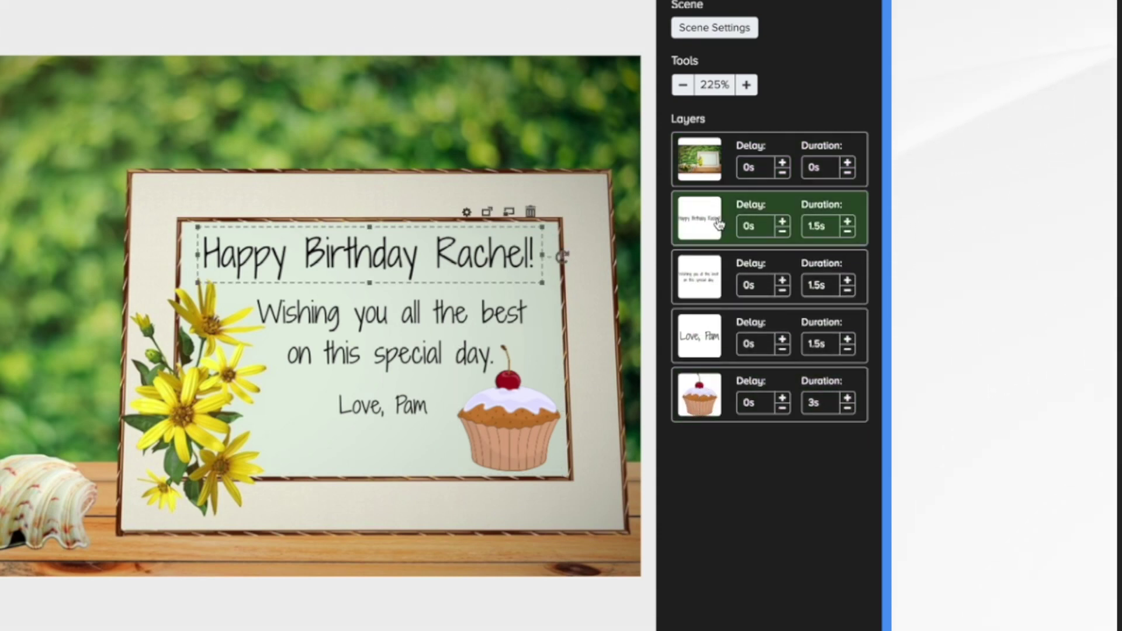
left_click(782, 282)
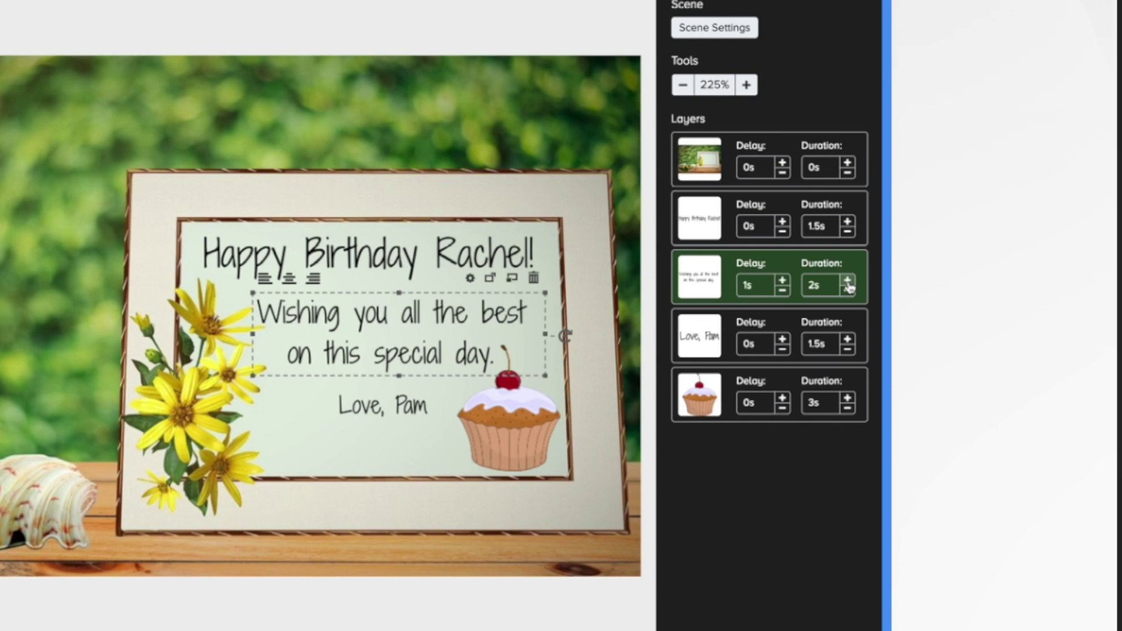
left_click(782, 340)
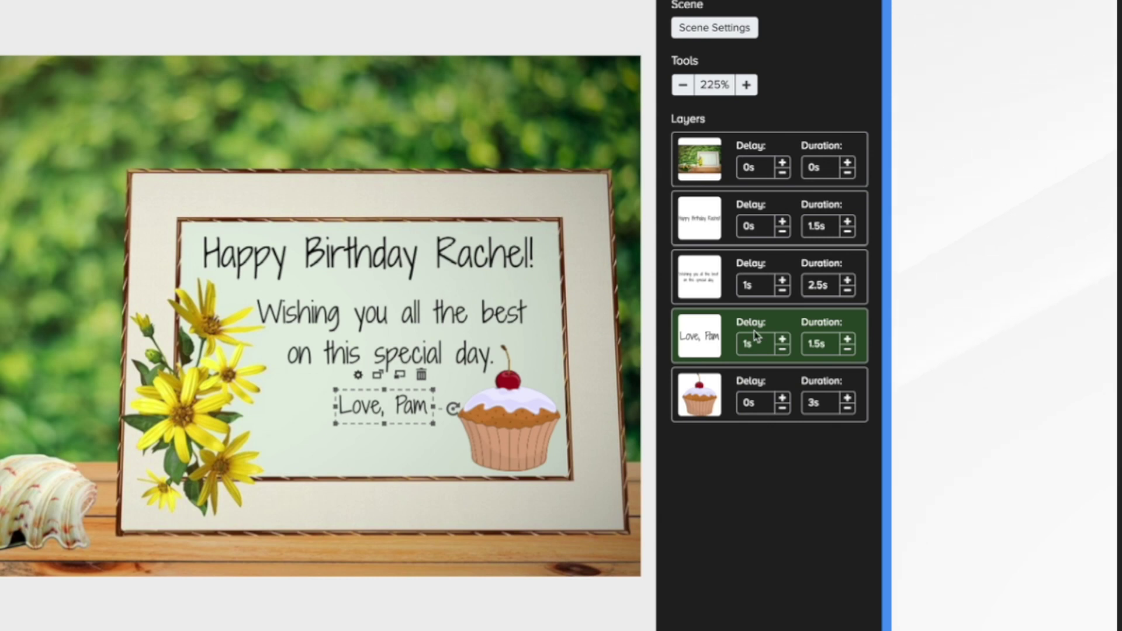
Reorder the cupcake layer so it sits between the message text and the sign-off
left_click(704, 405)
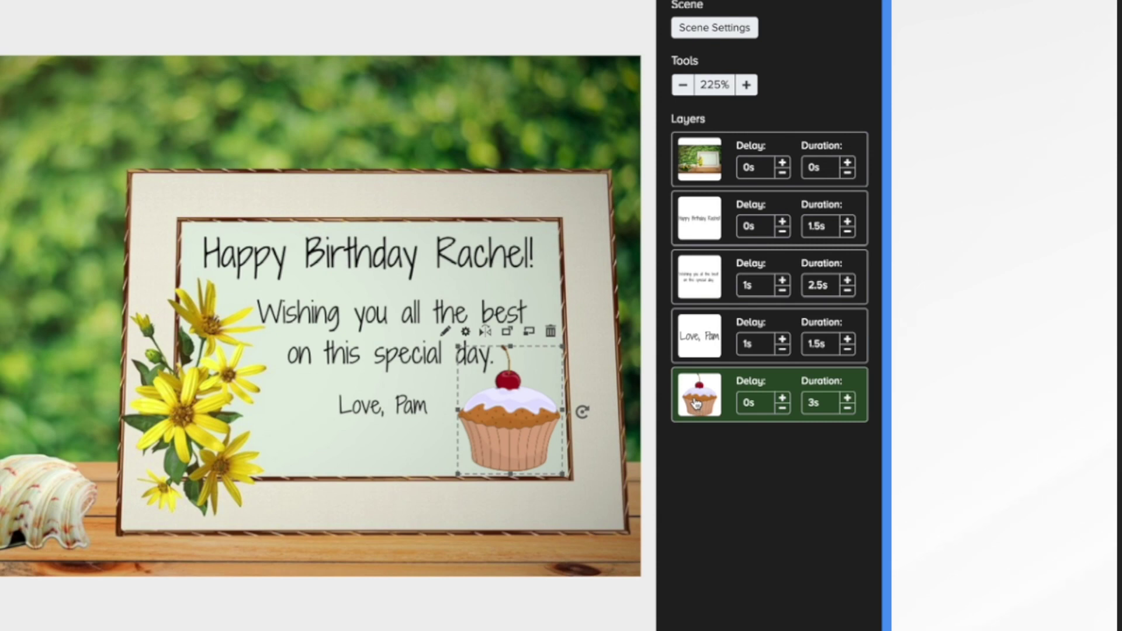
left_click_drag(696, 398, 699, 339)
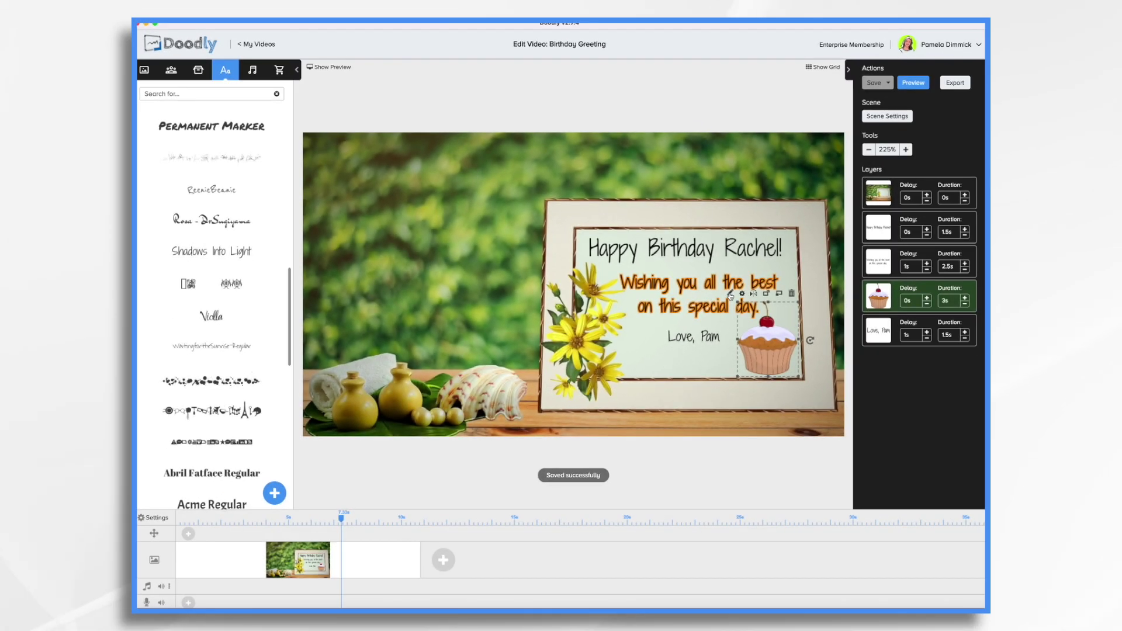
Change the cupcake's reveal mode to Fade, save the asset, and set its duration in the scene to 1.5 s
left_click(730, 293)
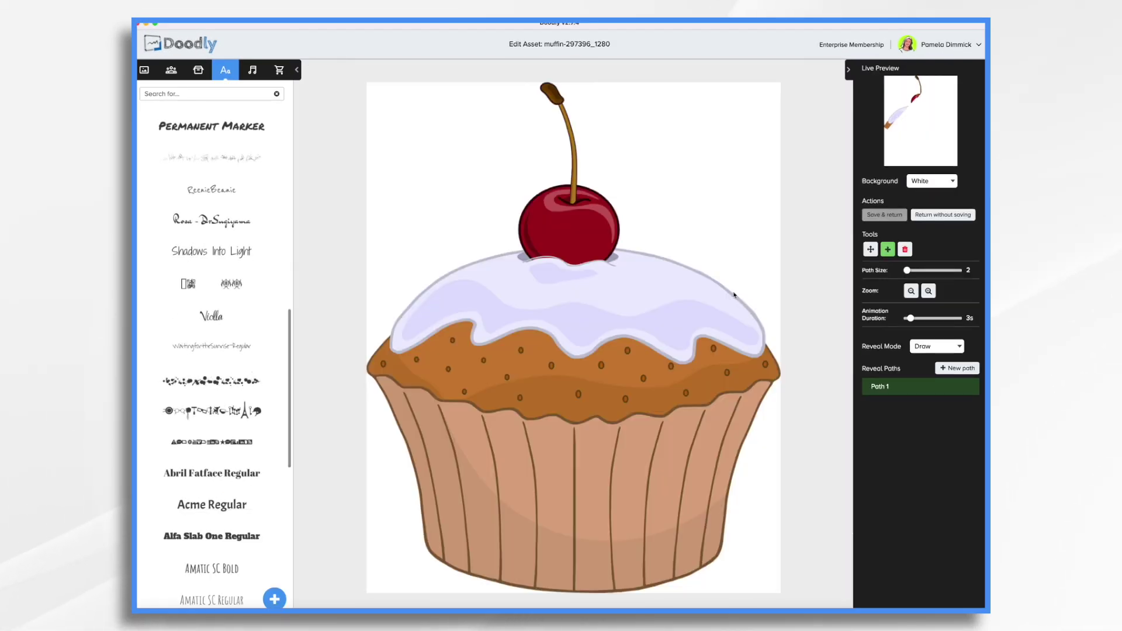
left_click(945, 346)
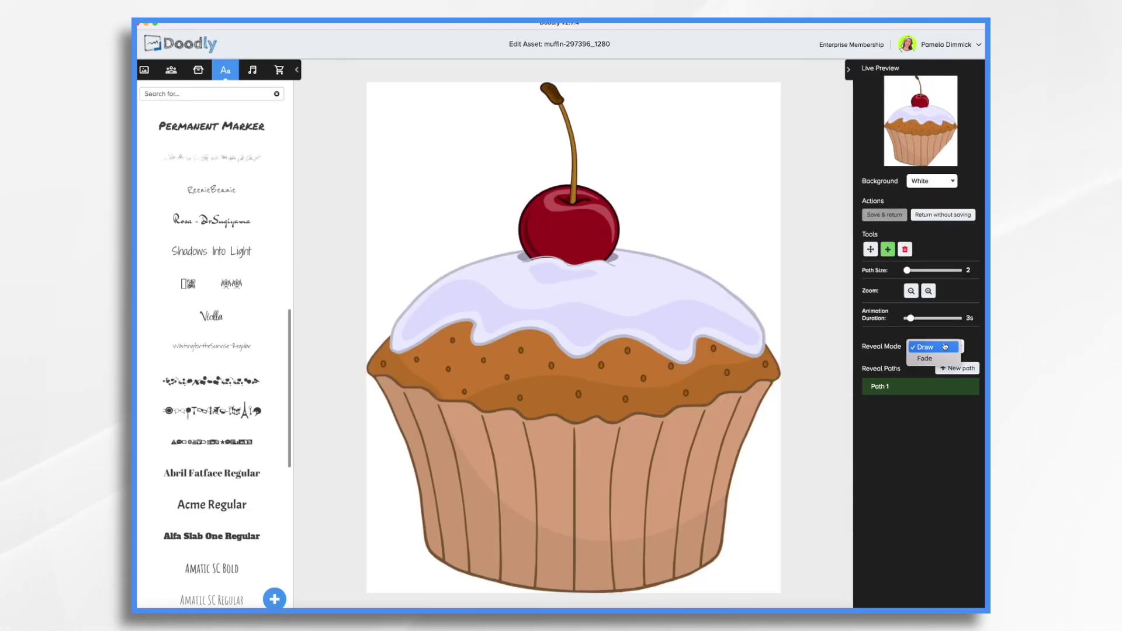
left_click(929, 358)
left_click(889, 215)
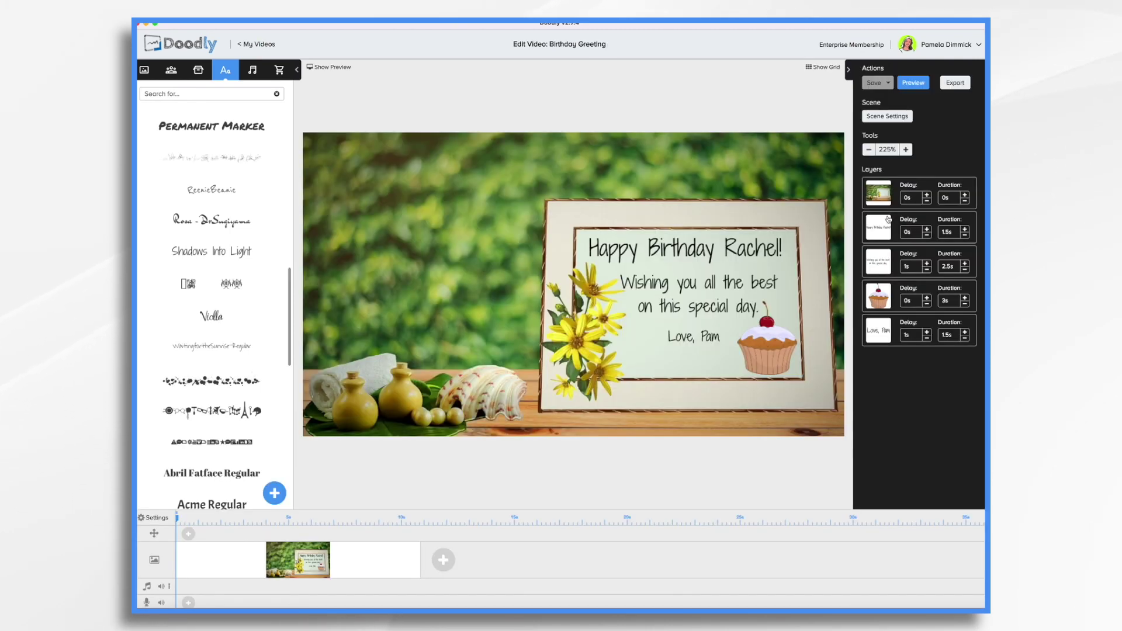
left_click(966, 303)
left_click(965, 304)
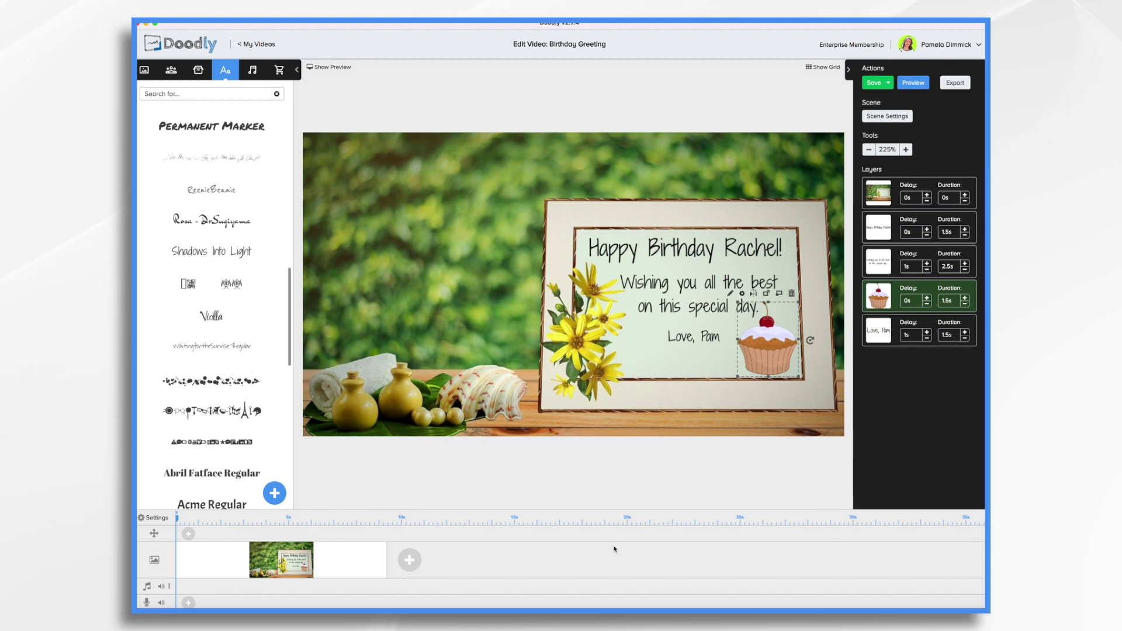
Record a spoken voiceover for the greeting on the voice track and stop when the message is finished
left_click(188, 603)
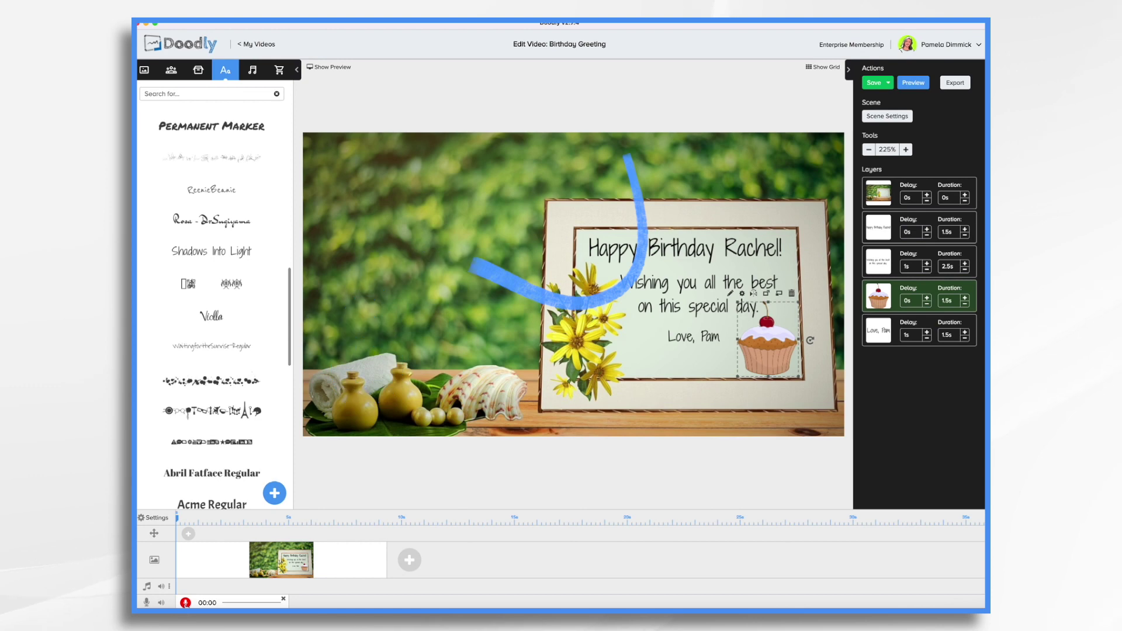
left_click(185, 603)
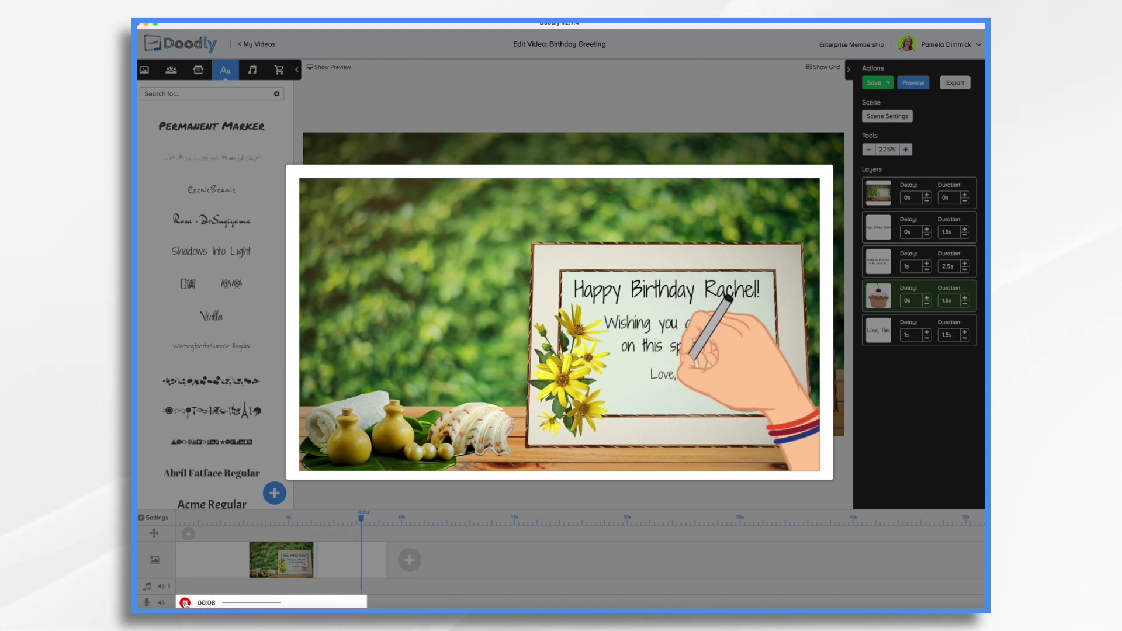
left_click(185, 602)
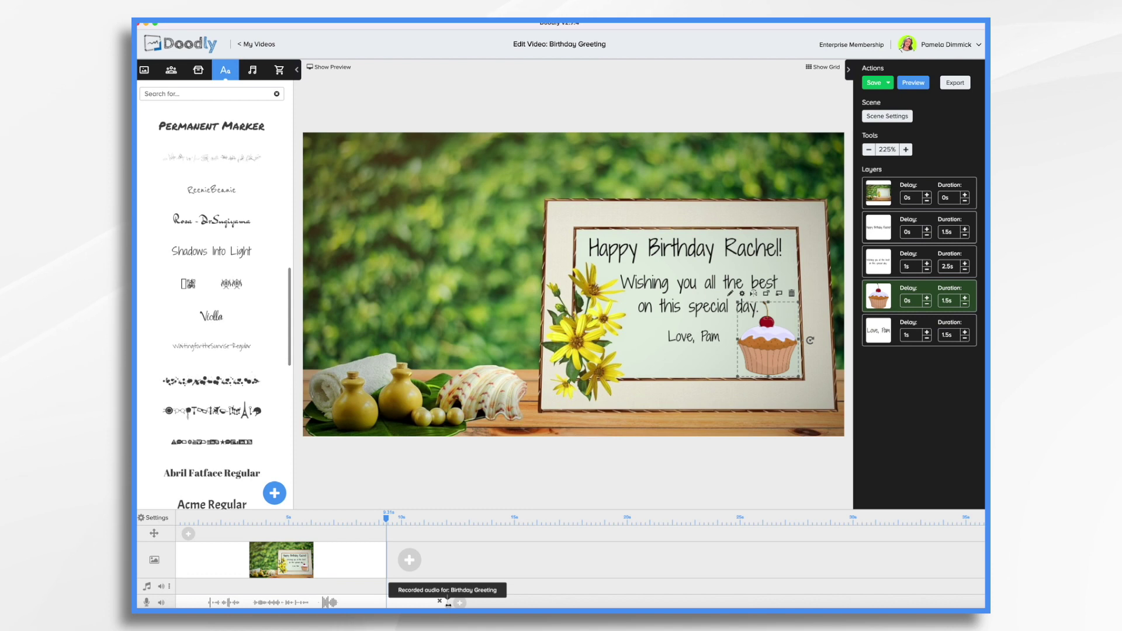
Trim both ends of the voiceover clip and shift it slightly earlier, then set the sign-off's delay to 0.5 s
left_click_drag(449, 604, 346, 604)
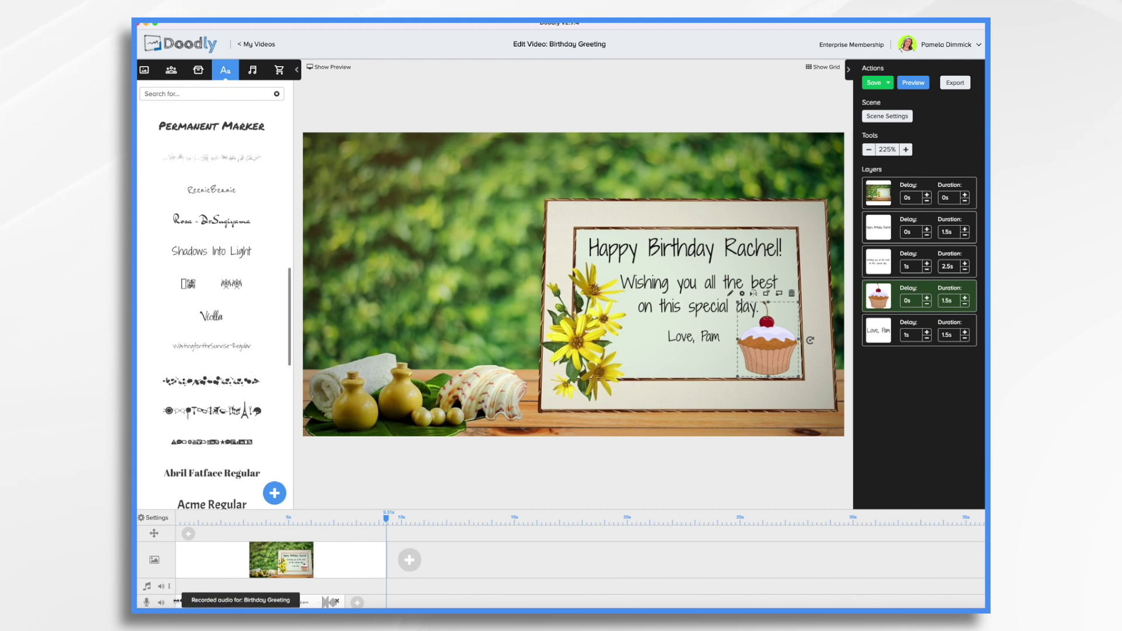
left_click_drag(176, 601, 215, 597)
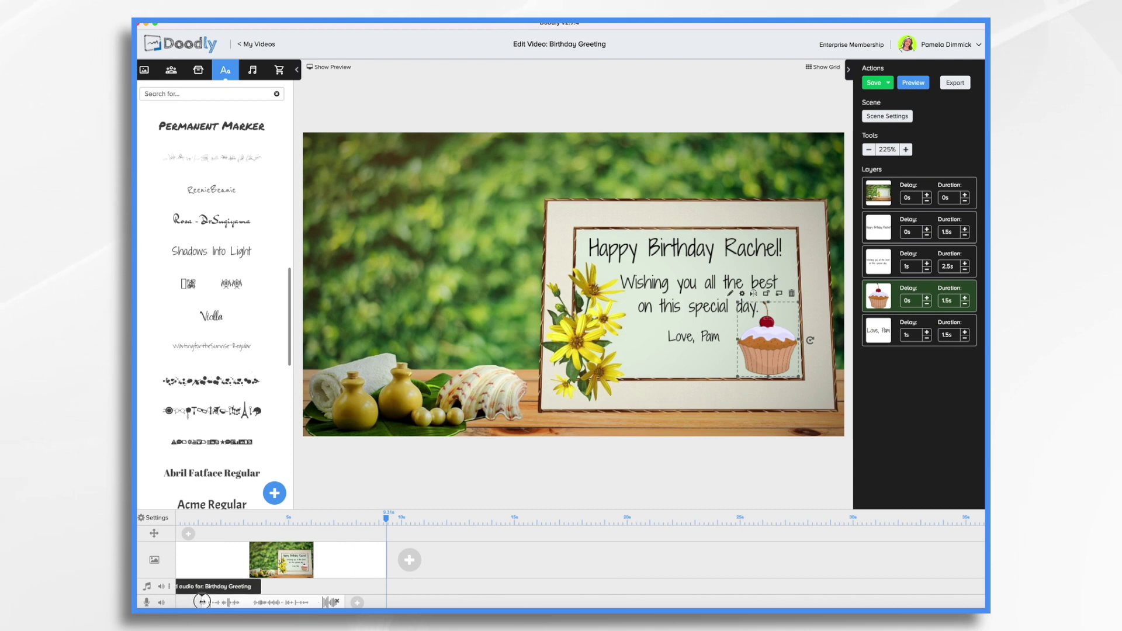
left_click(292, 602)
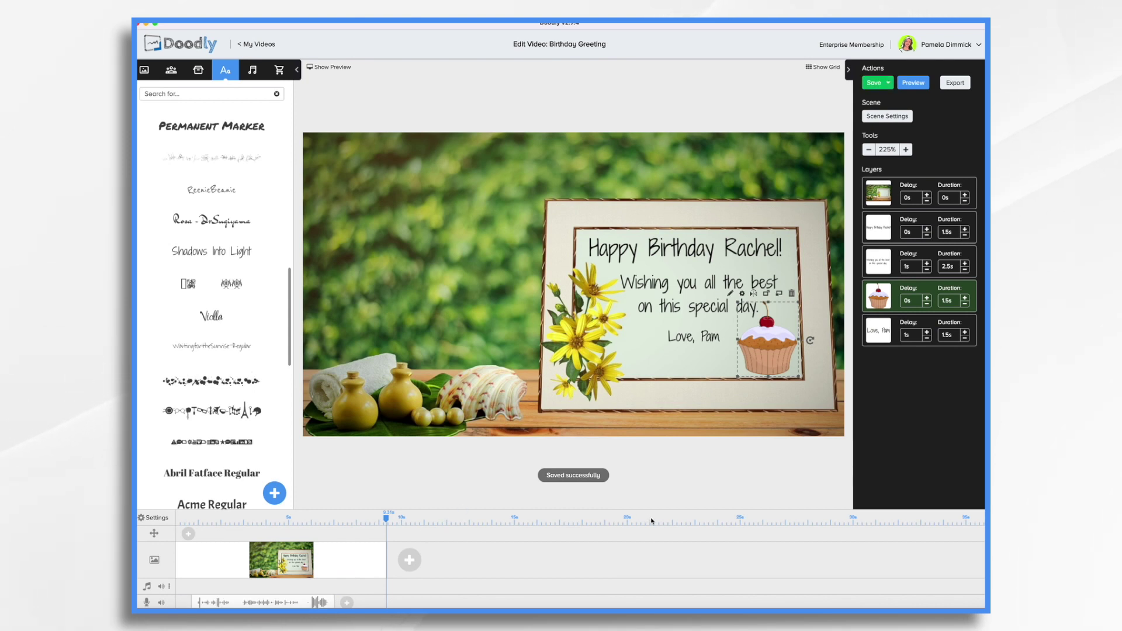
left_click(927, 337)
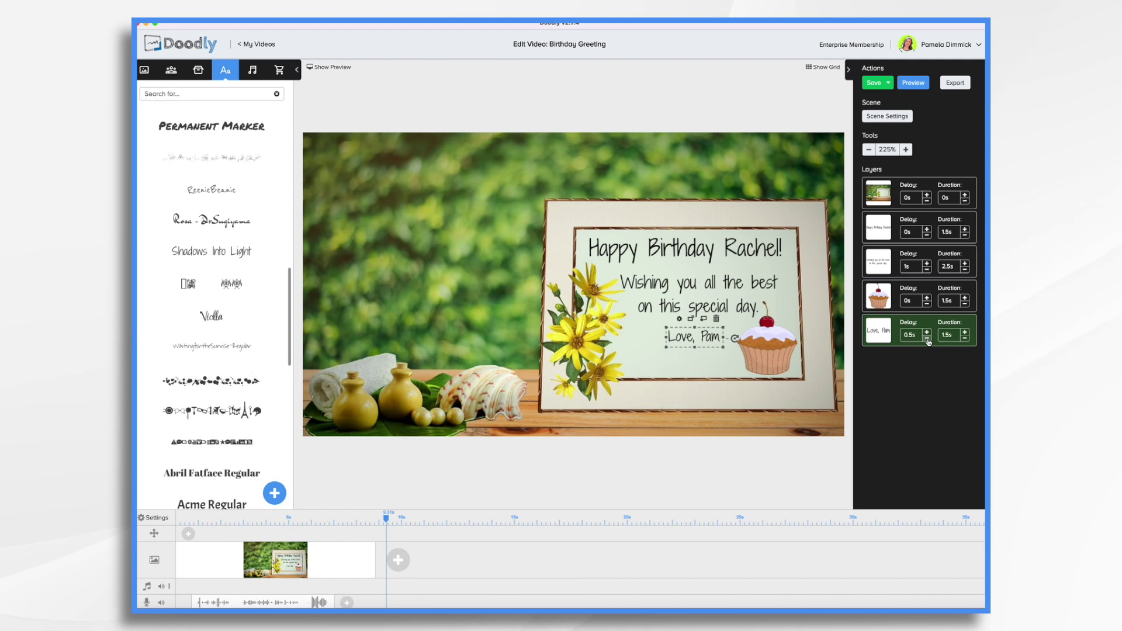
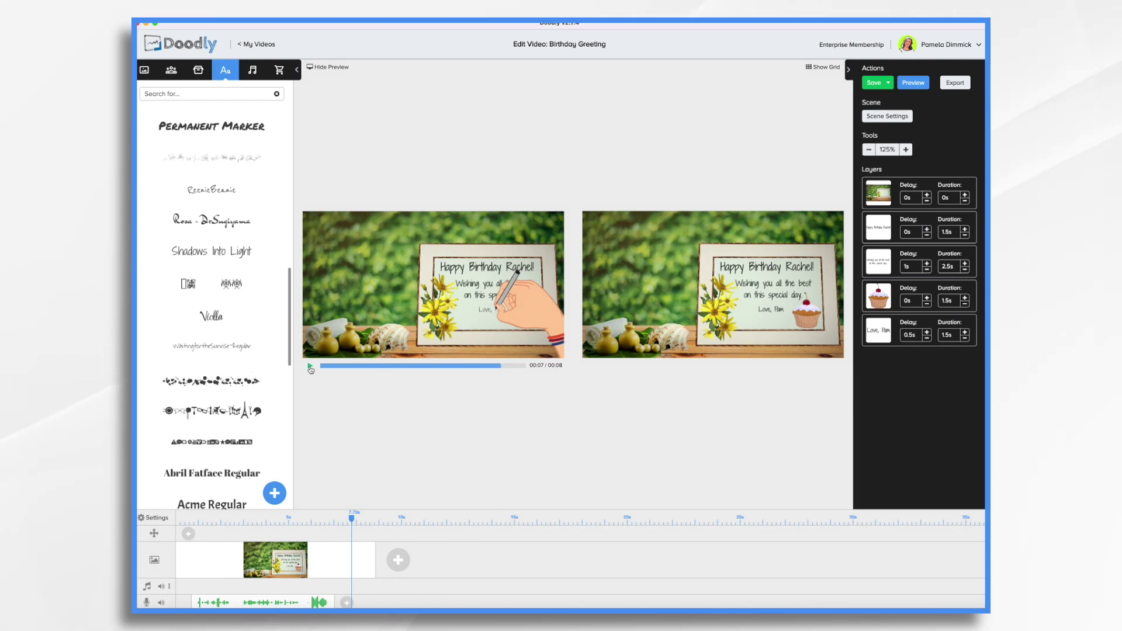
Set the video's erase mode to Off in the video settings and apply the change
left_click(153, 518)
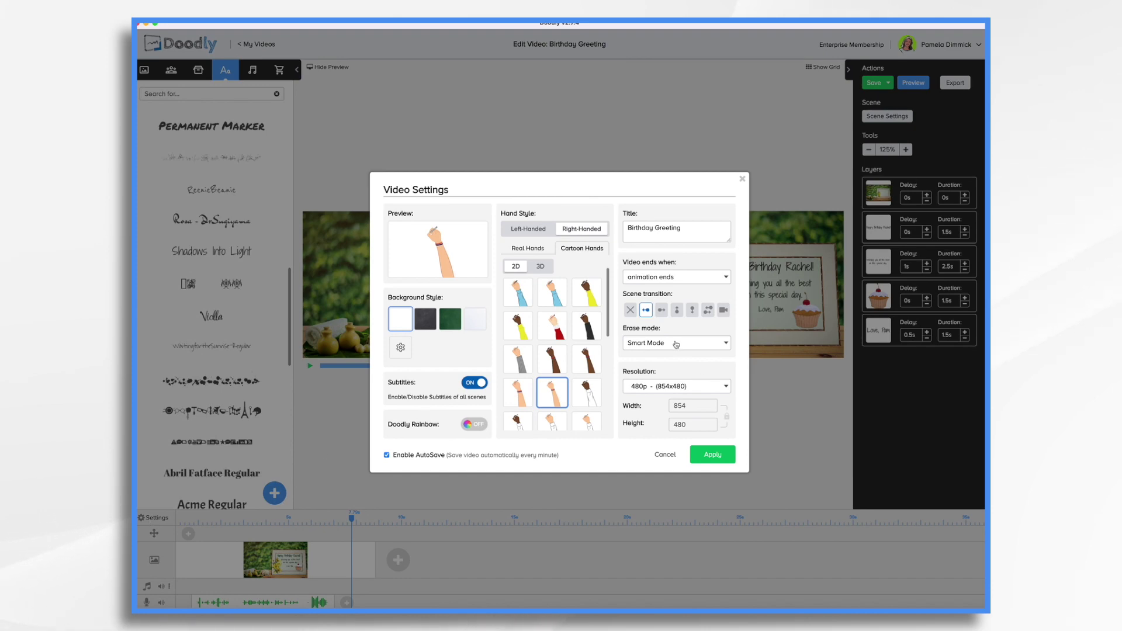
left_click(676, 345)
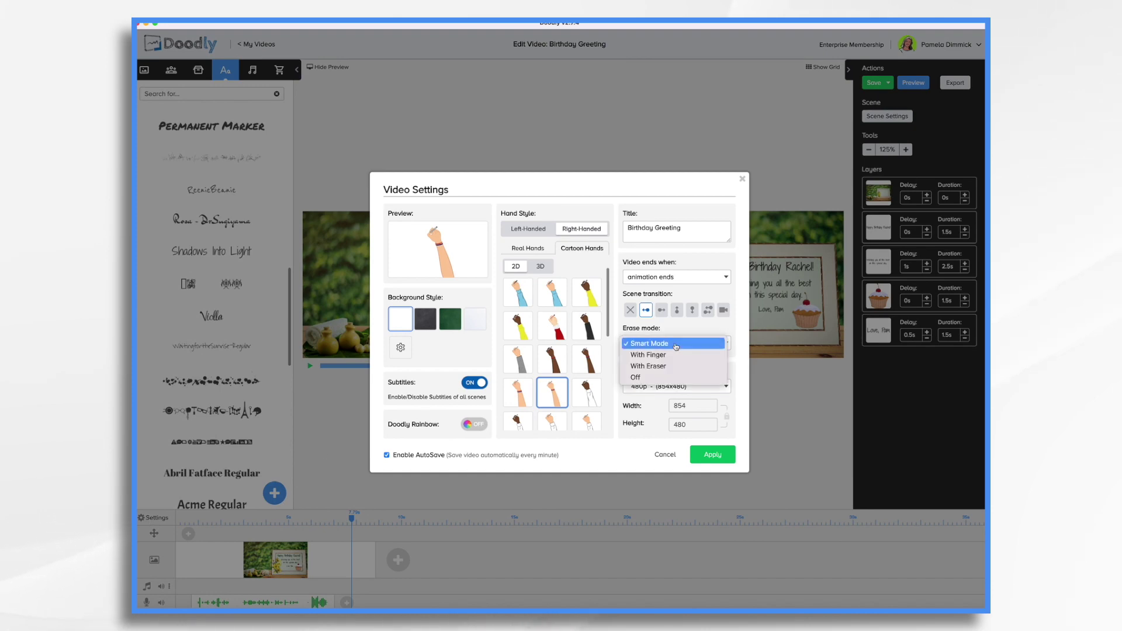
left_click(648, 379)
left_click(713, 455)
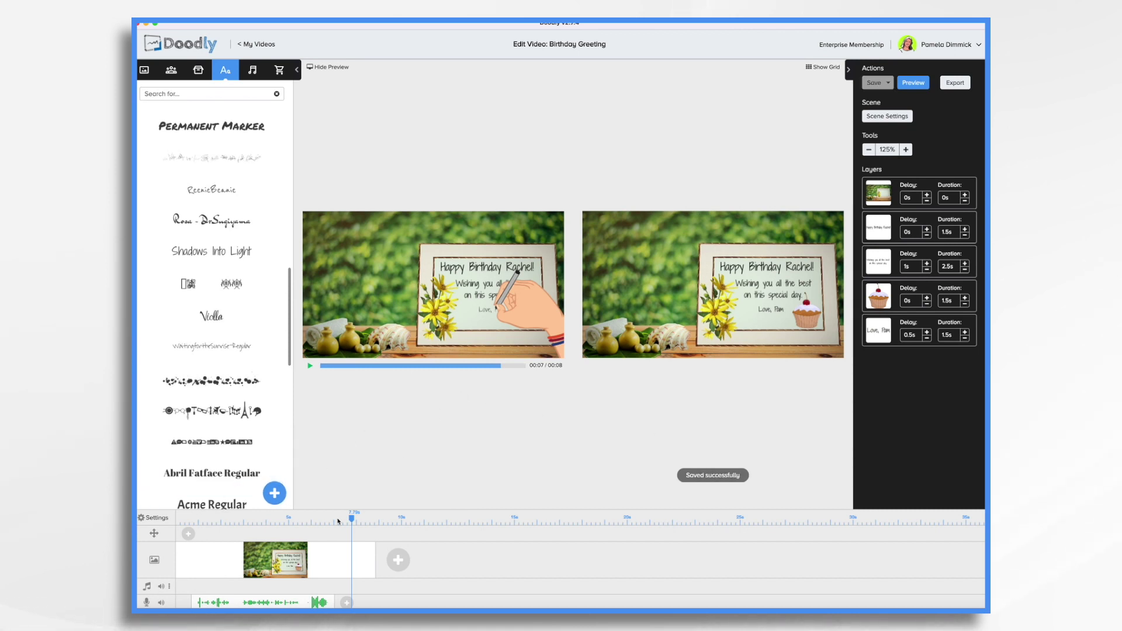
Return the playhead to the start of the timeline and play the scene preview
left_click_drag(353, 521, 111, 518)
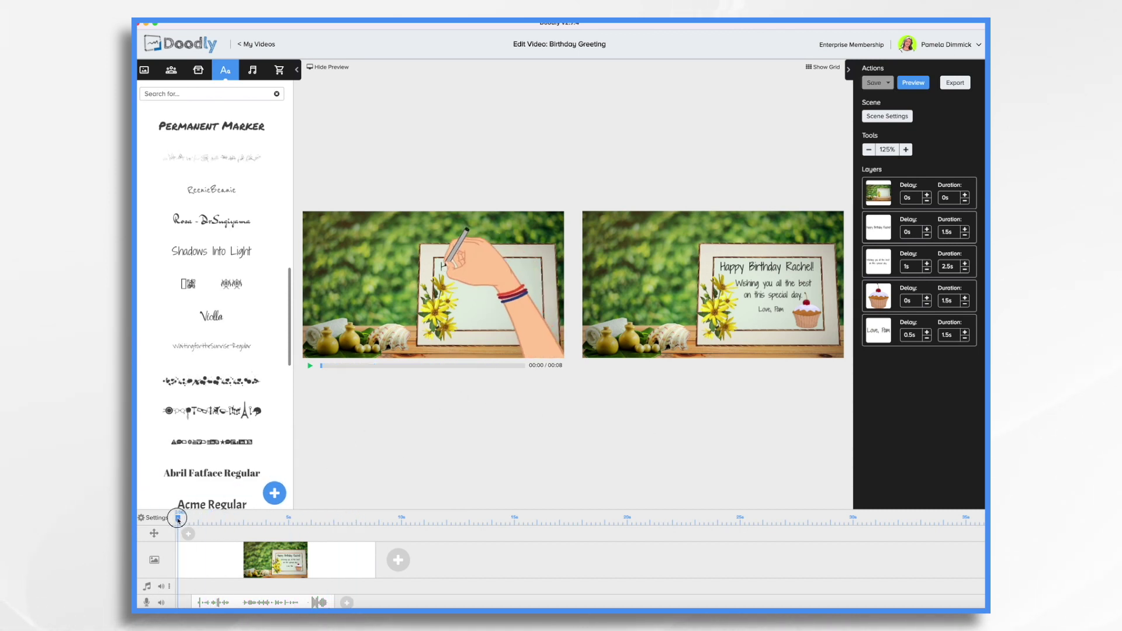
left_click(310, 366)
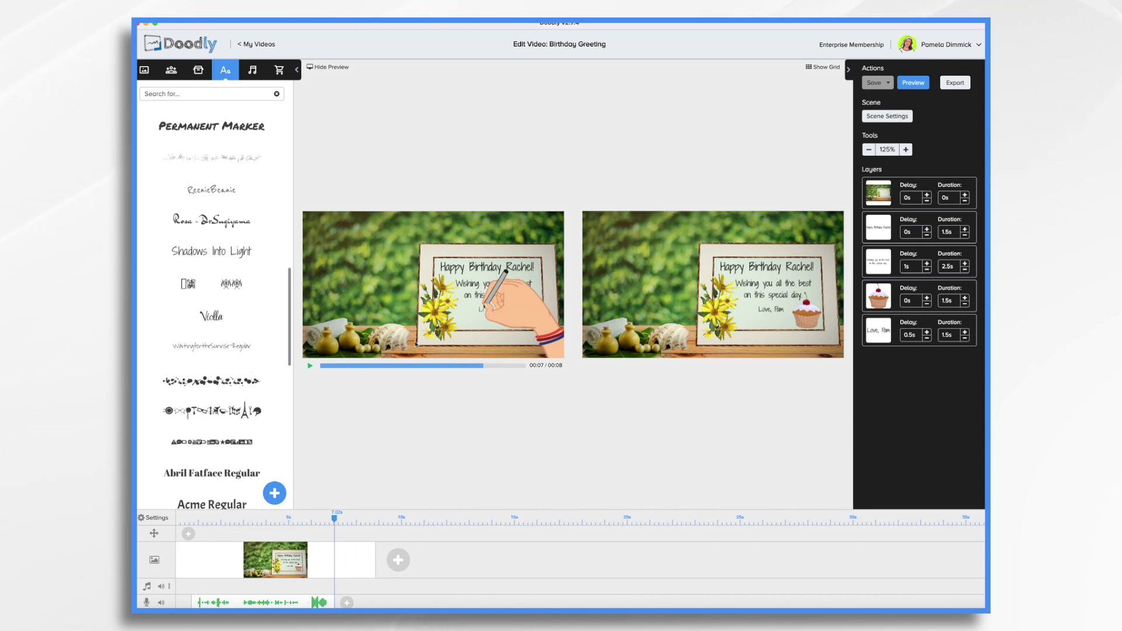
Add a pan and zoom effect on the timeline starting at about 1.22 s, while the heading is being written
left_click_drag(336, 520, 204, 524)
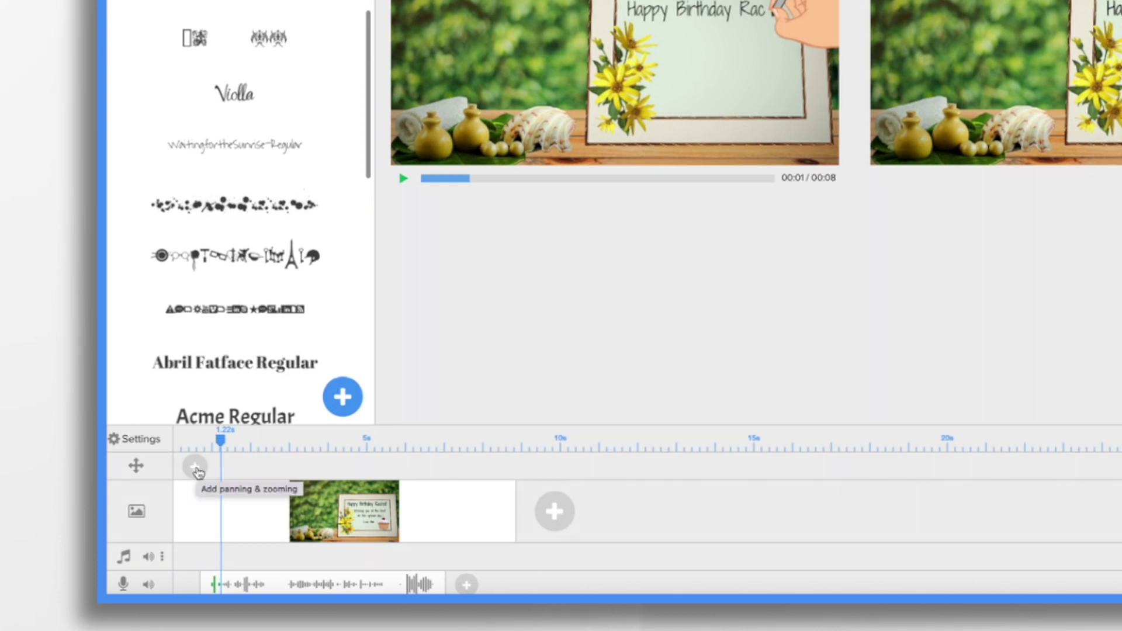
left_click(195, 468)
left_click_drag(198, 472, 246, 471)
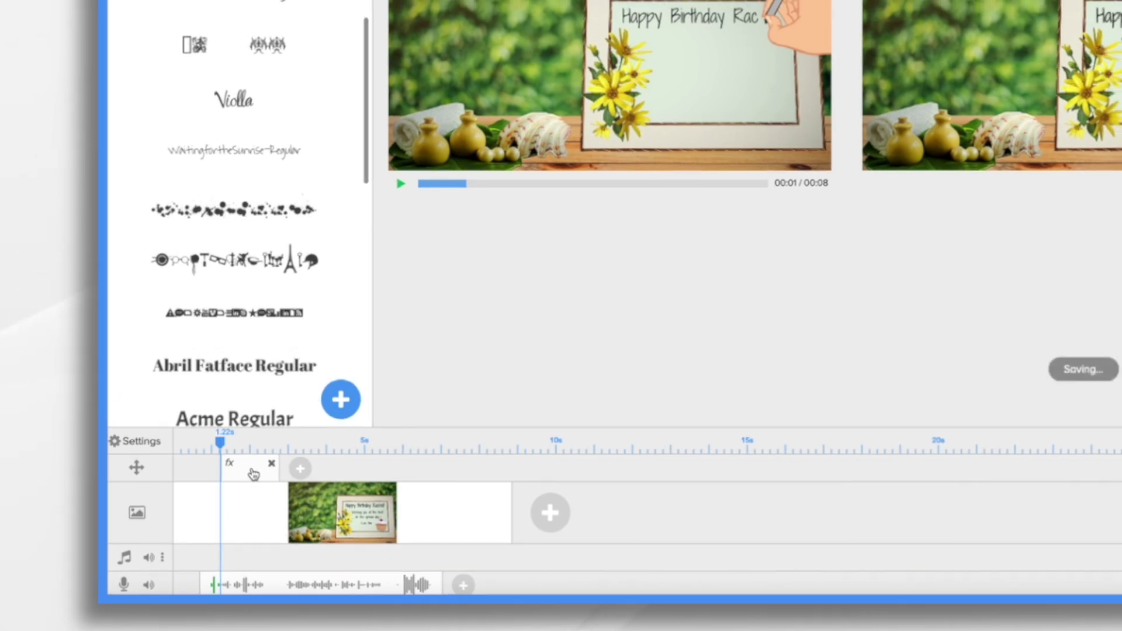
Shrink and position the pan and zoom effect's end frame closely around the picture frame, and apply it
left_click(253, 468)
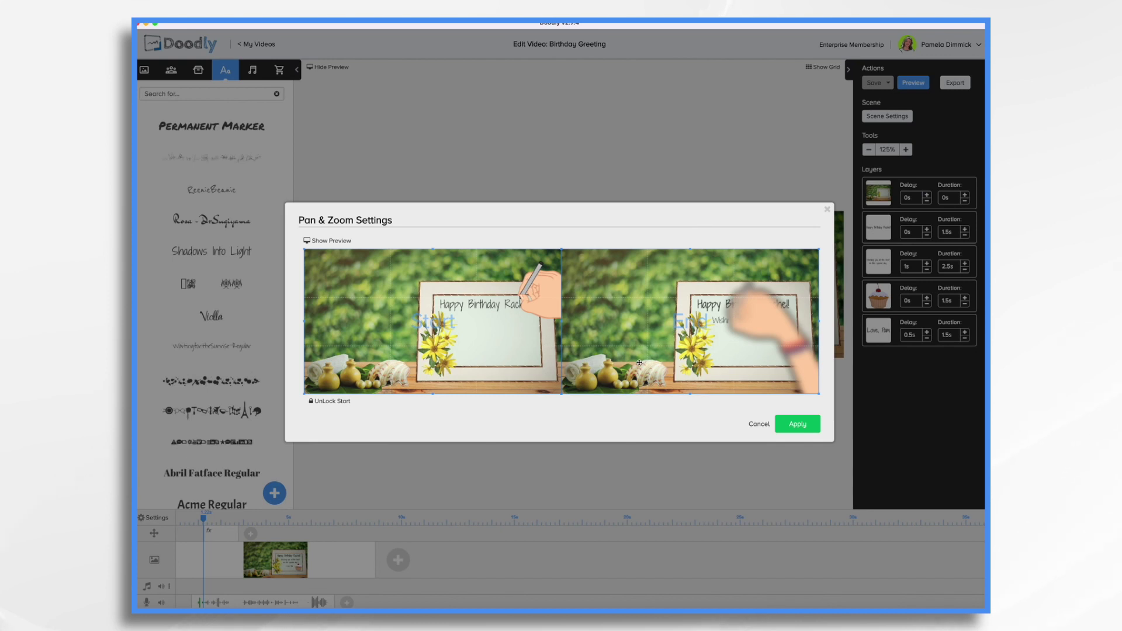
left_click_drag(562, 395, 650, 379)
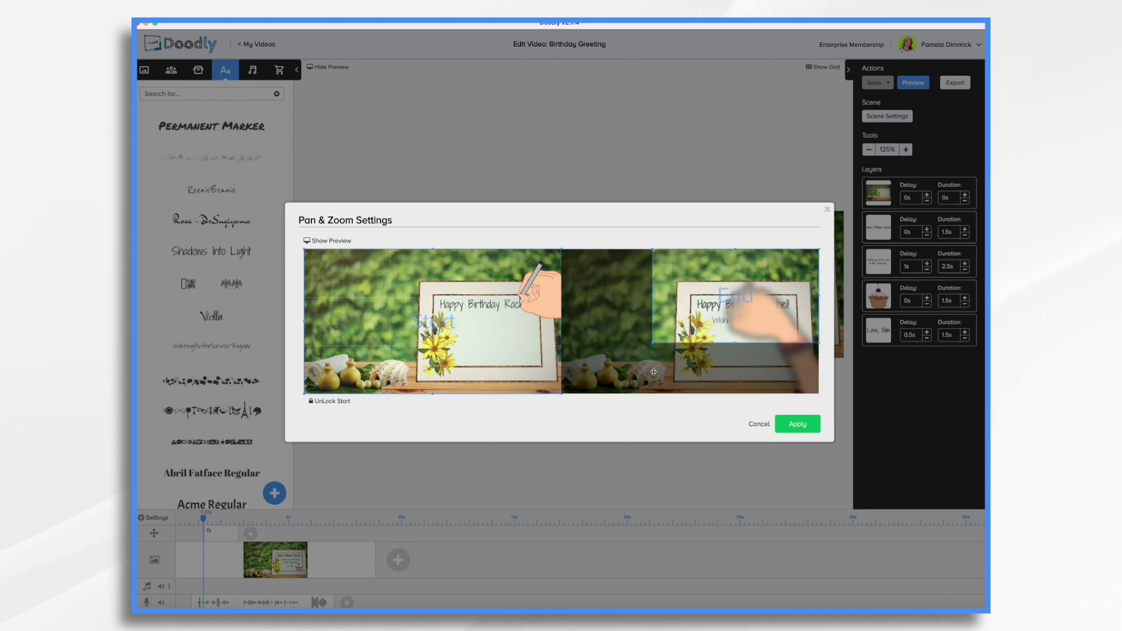
left_click_drag(735, 283, 712, 321)
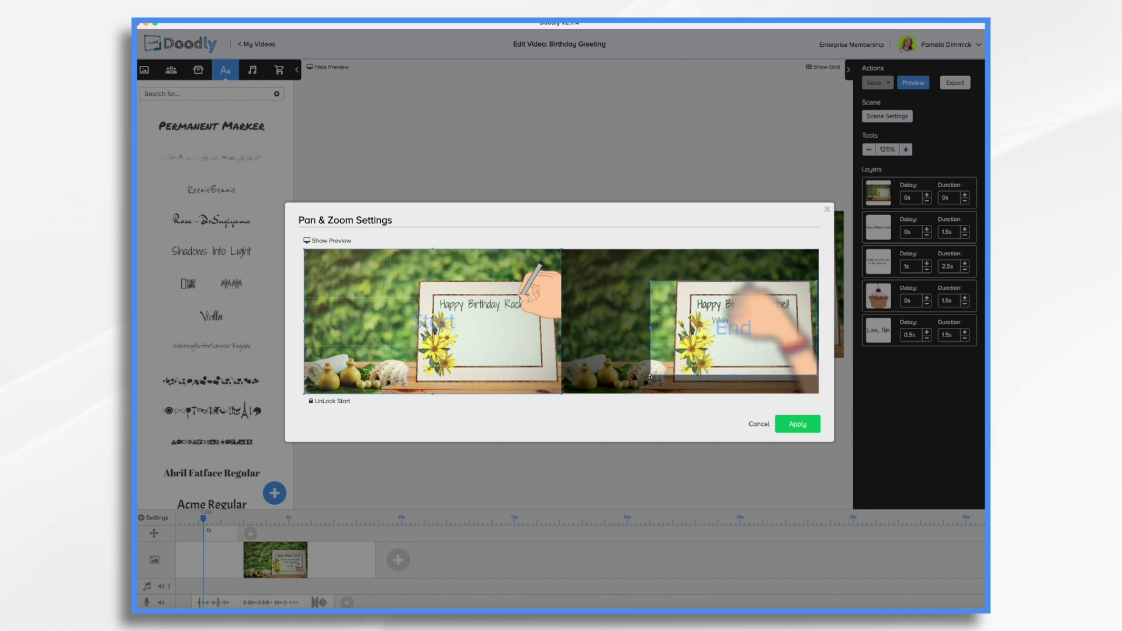
left_click_drag(650, 376, 633, 389)
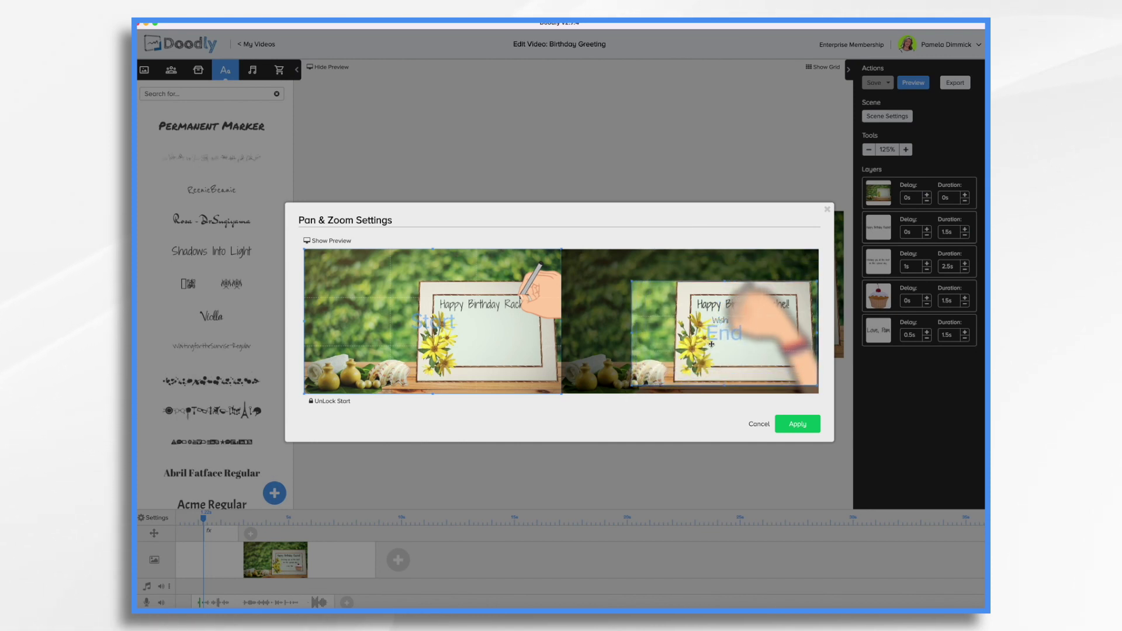
left_click_drag(712, 344, 712, 343)
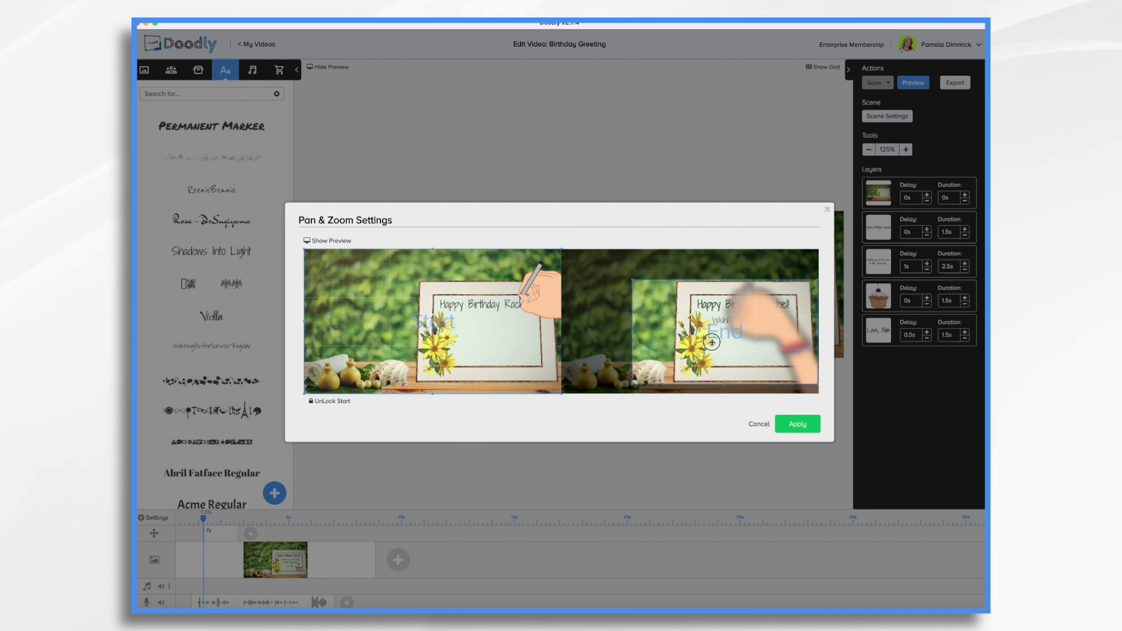
left_click_drag(632, 384, 648, 380)
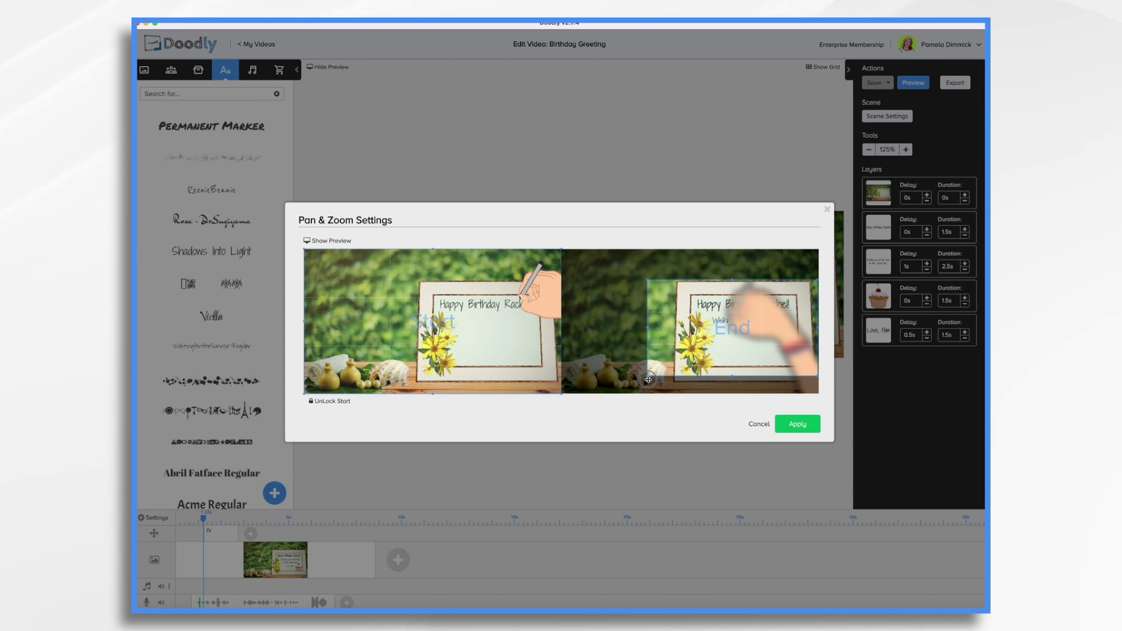
scroll(704, 332, "down", 2)
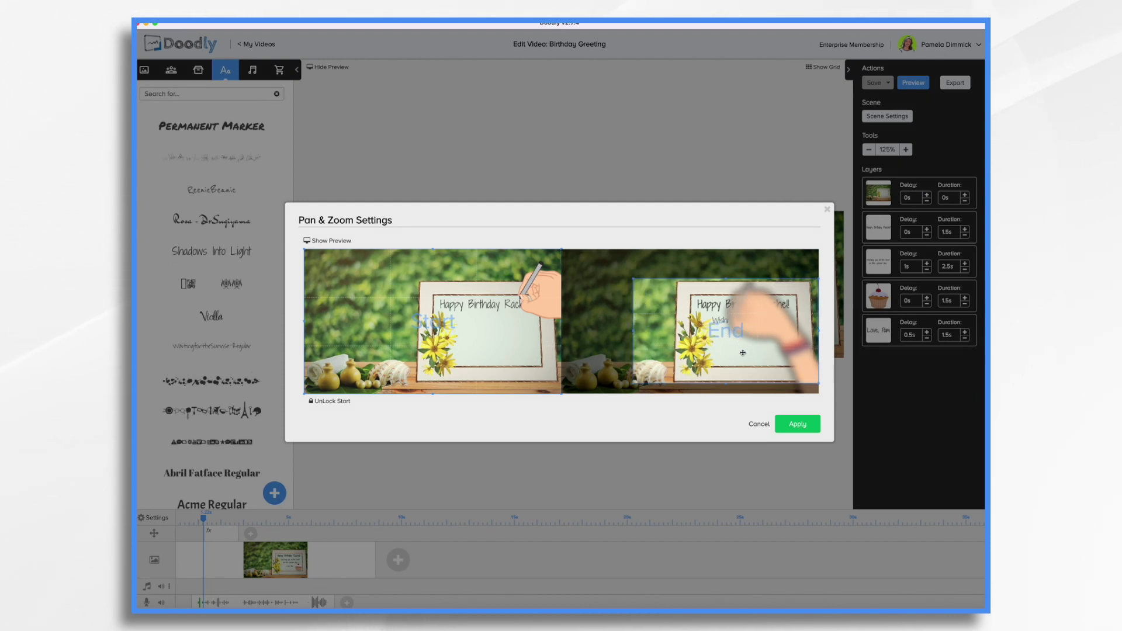
left_click(787, 432)
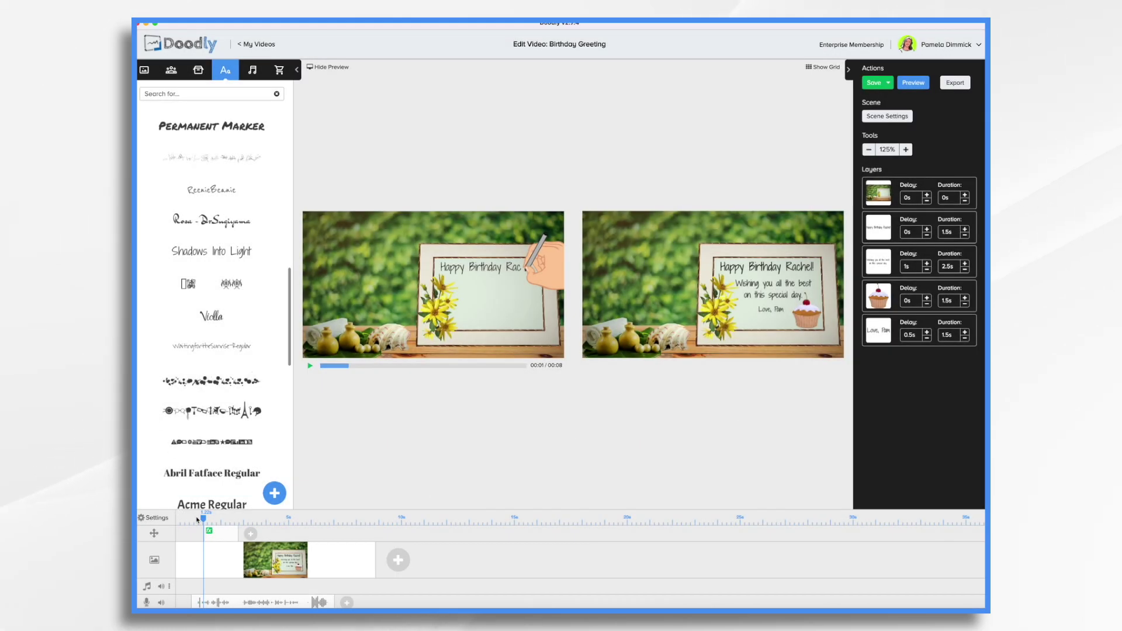
Play the scene preview from the start, pause it before the signature, and replay it from about 0.3 s to check the pan and zoom
left_click_drag(201, 518, 175, 518)
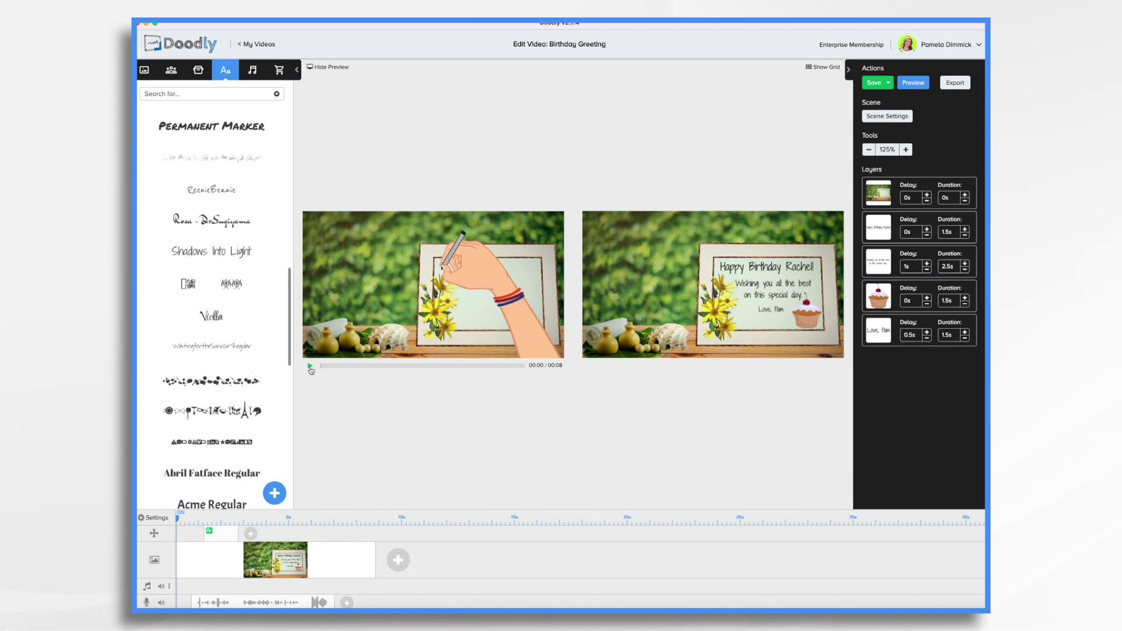
left_click(310, 367)
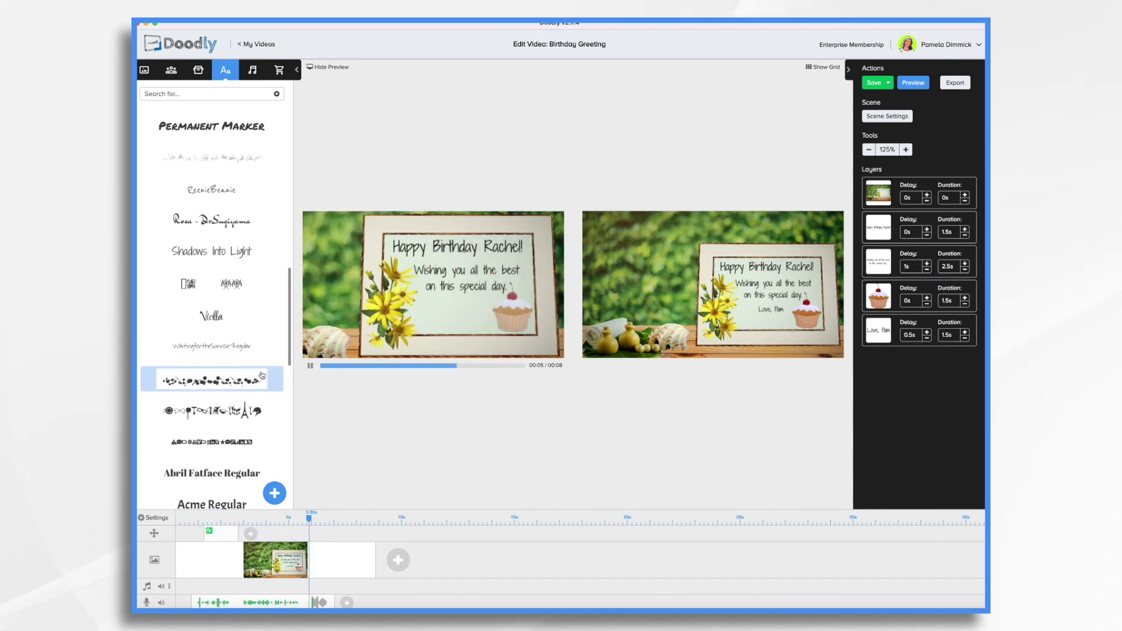
left_click(311, 367)
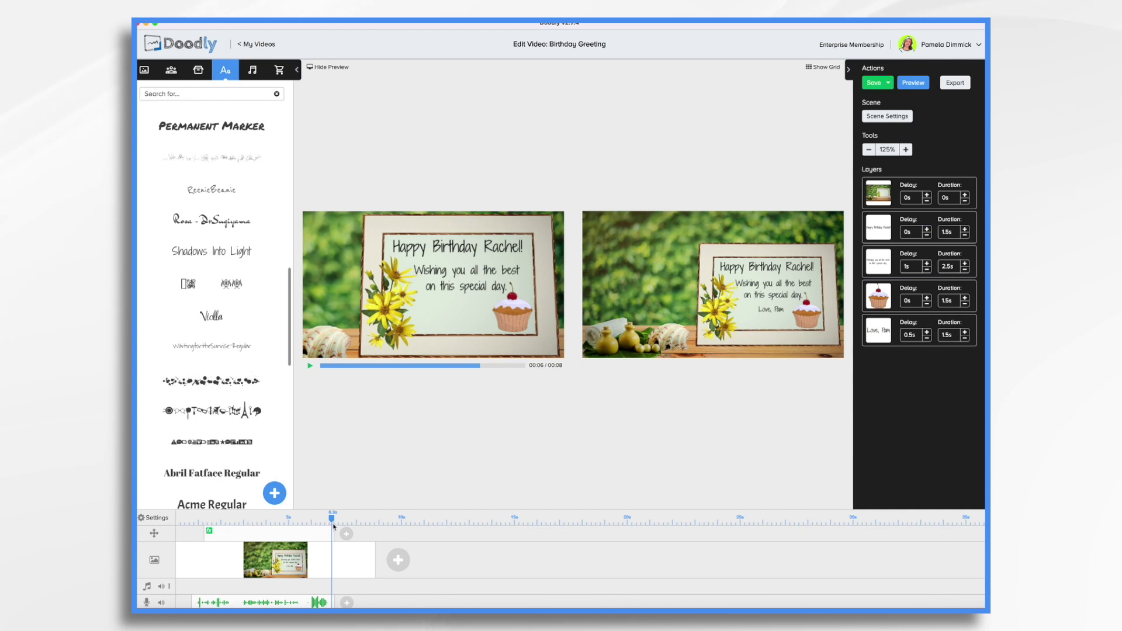
left_click_drag(333, 521, 183, 514)
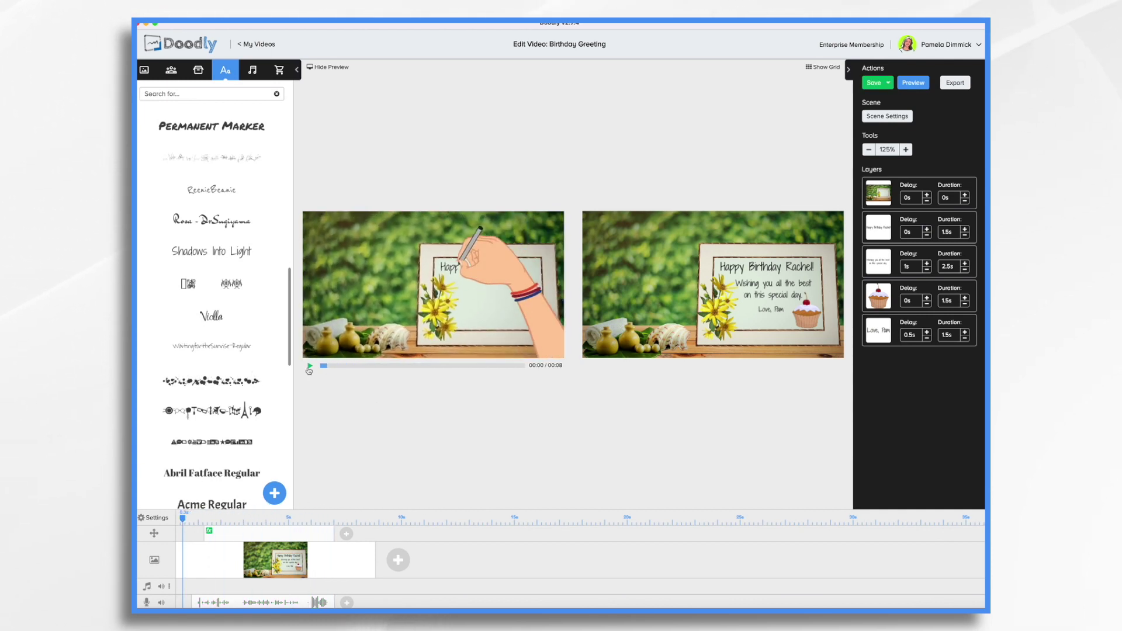
left_click(310, 367)
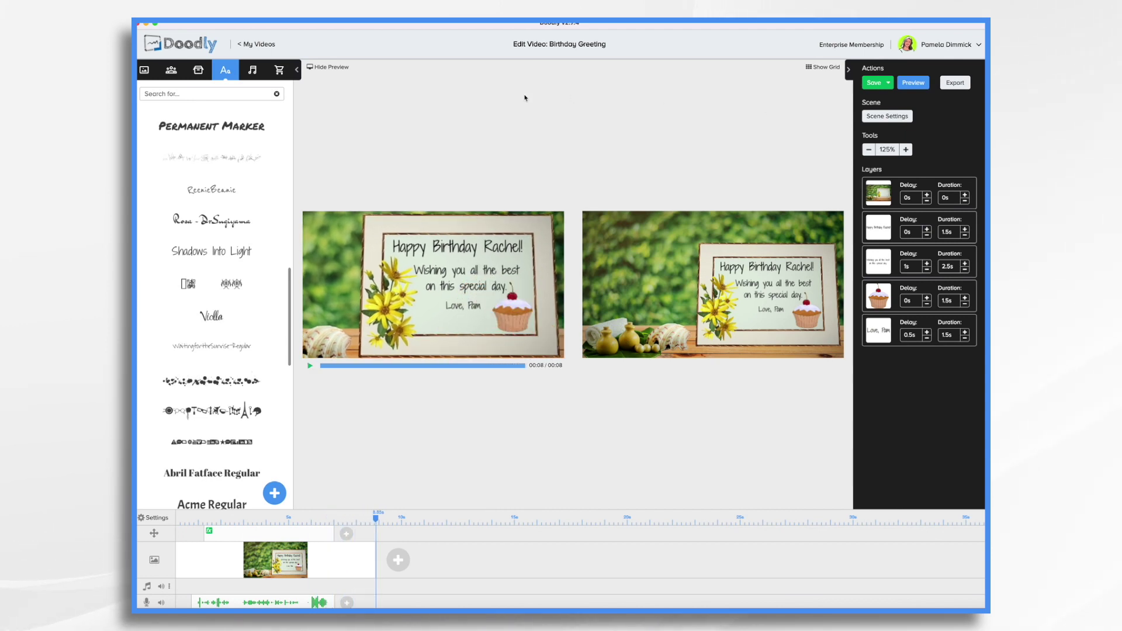
Hide the scene preview and enlarge the canvas to 225%
left_click(325, 67)
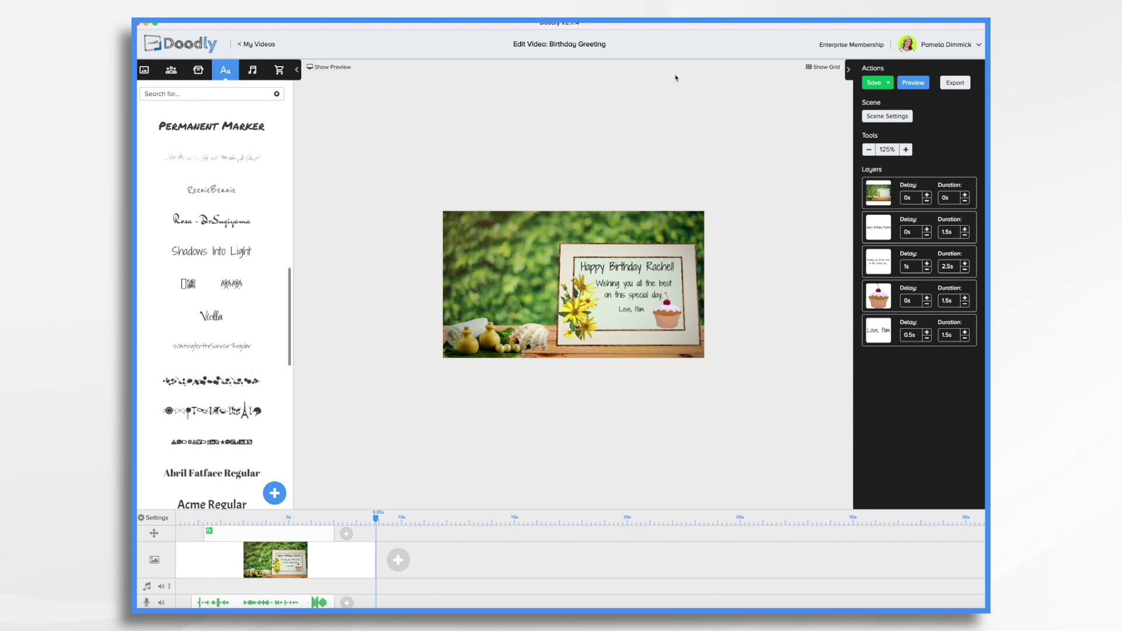
left_click(906, 151)
left_click(905, 151)
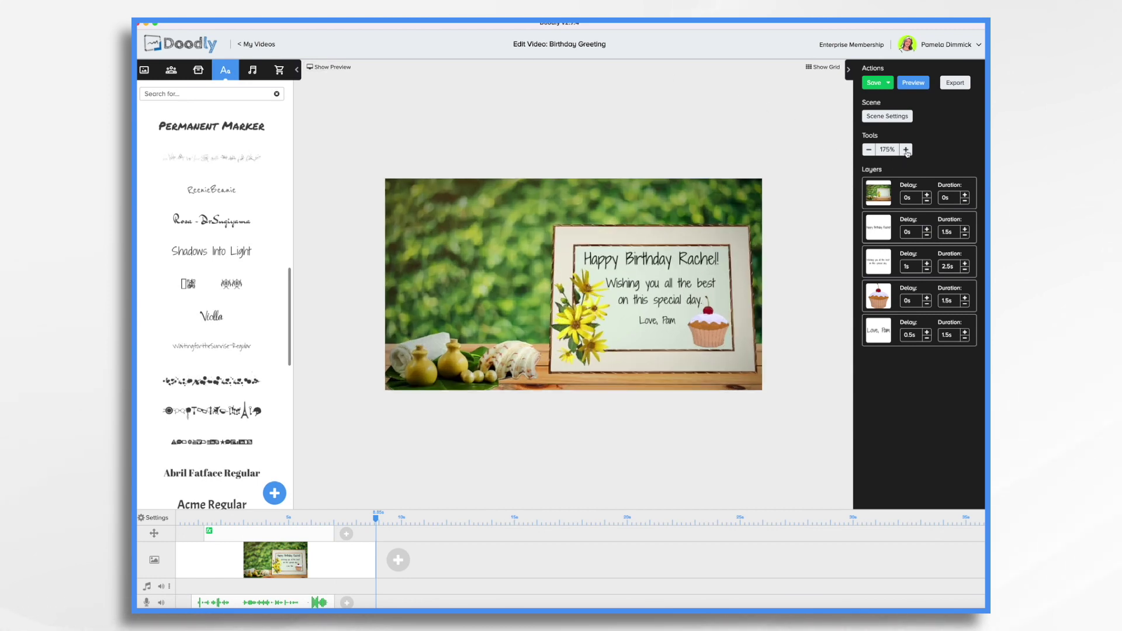
left_click(906, 150)
left_click(906, 150)
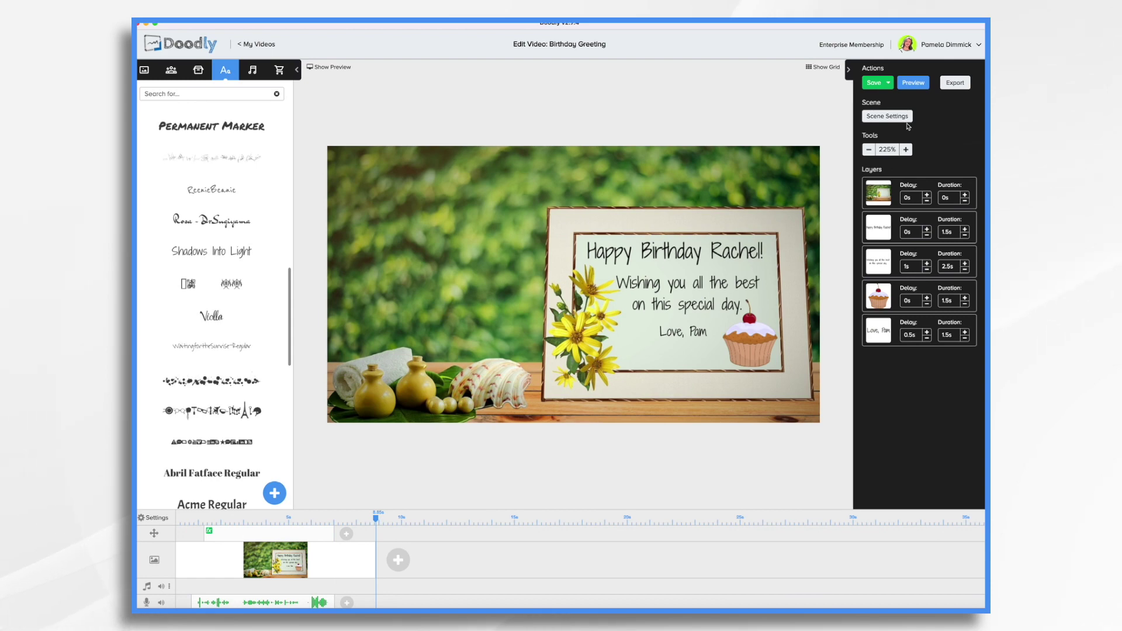
Set the scene's extra time at the end to 7 s in the scene settings and apply the change
left_click(887, 116)
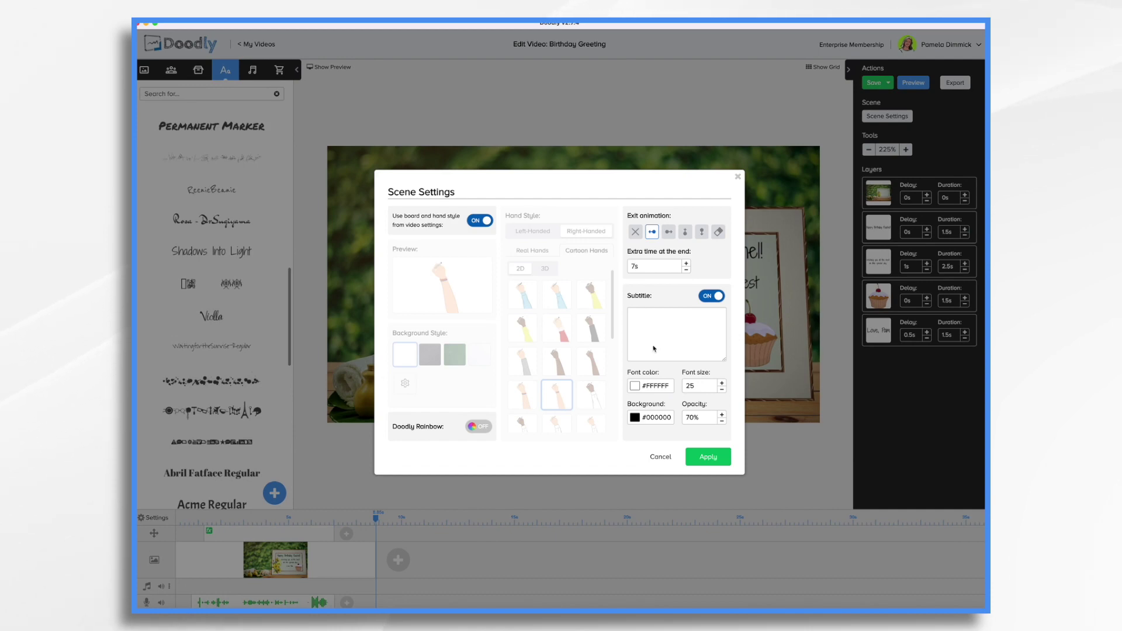
left_click(717, 458)
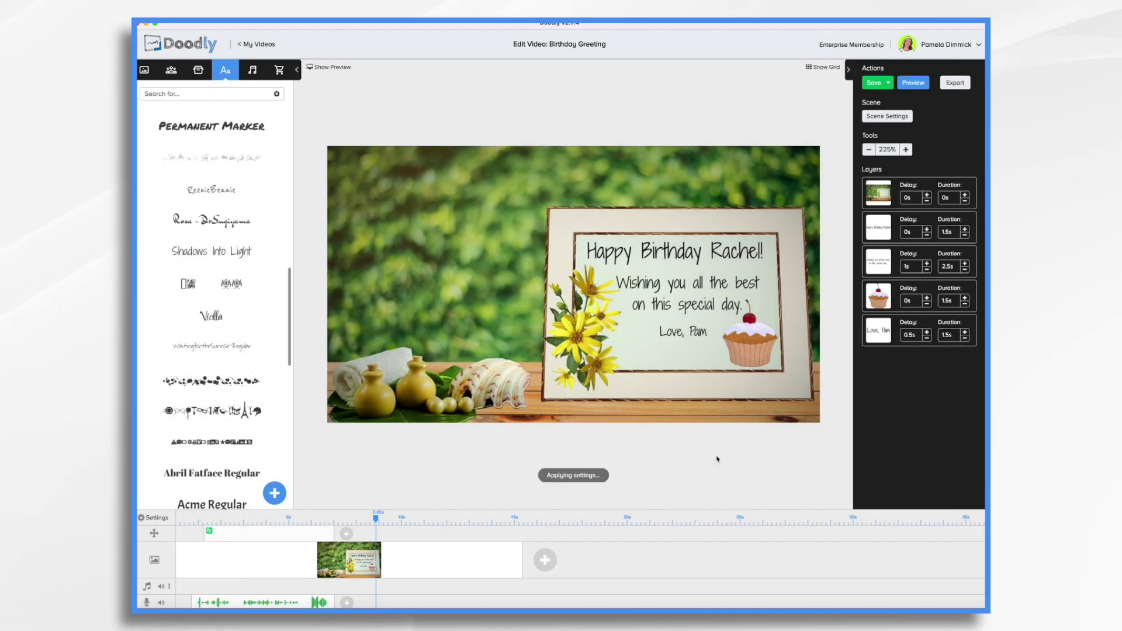